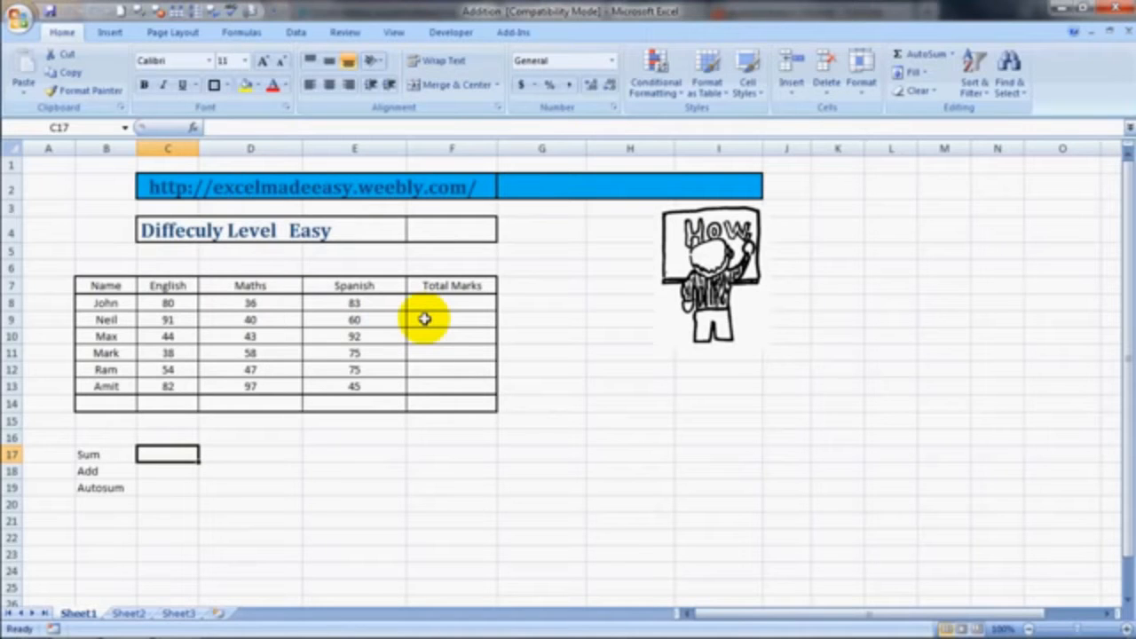
# Enter =SUM(C8,D8,E8) in F8 to total the first student's marks, using separate cell references as arguments.
pyautogui.press('Up')
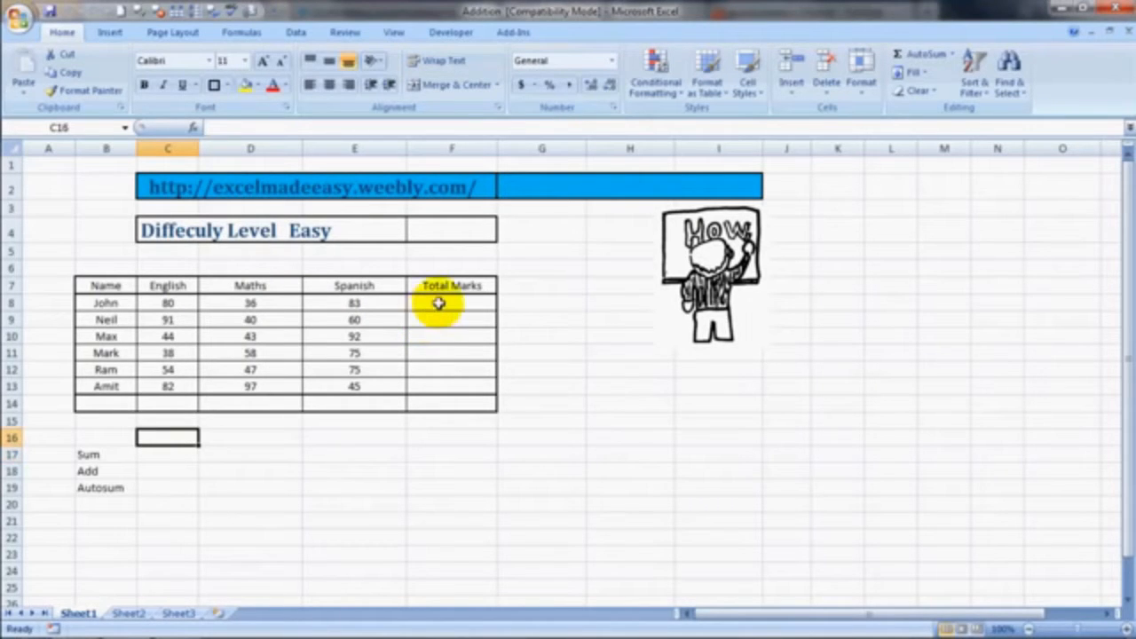
pyautogui.click(439, 303)
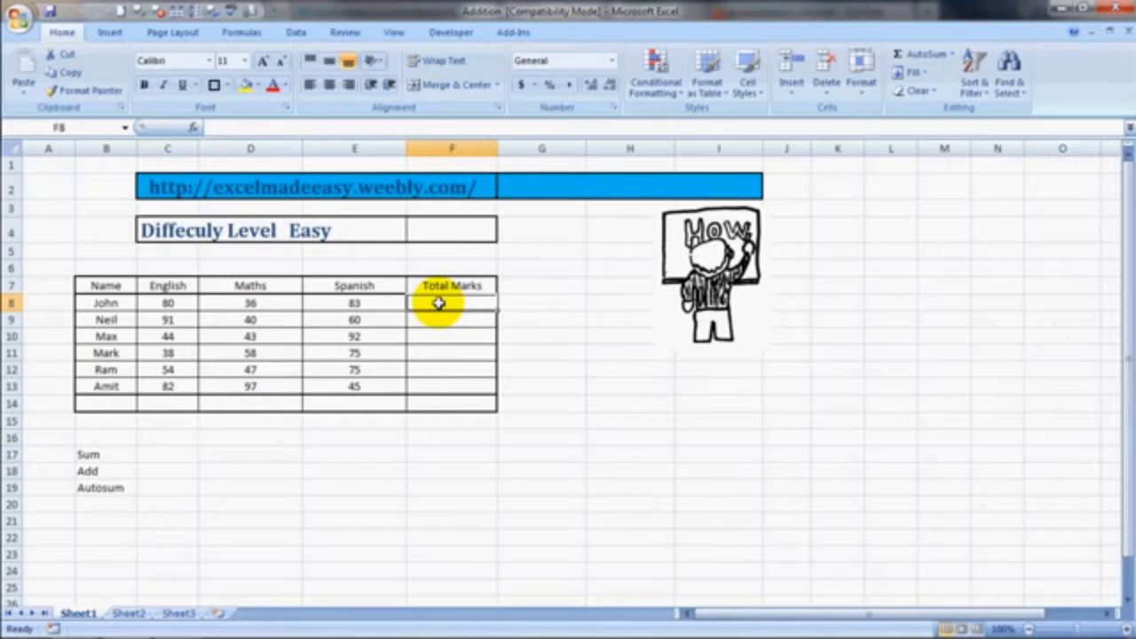
pyautogui.write('=')
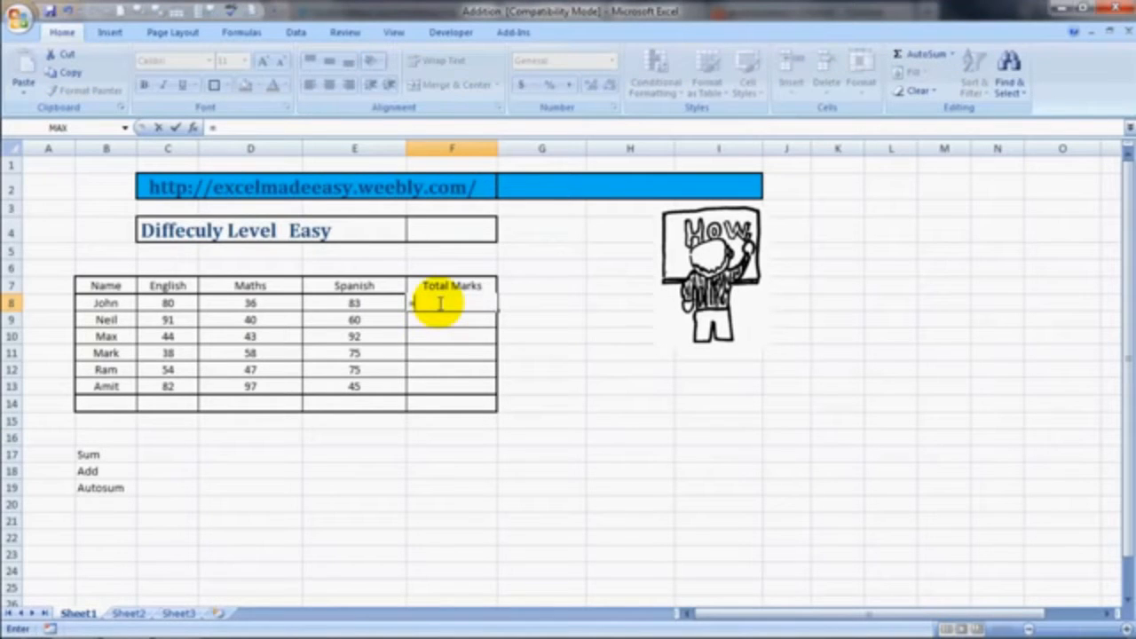
pyautogui.write('sum')
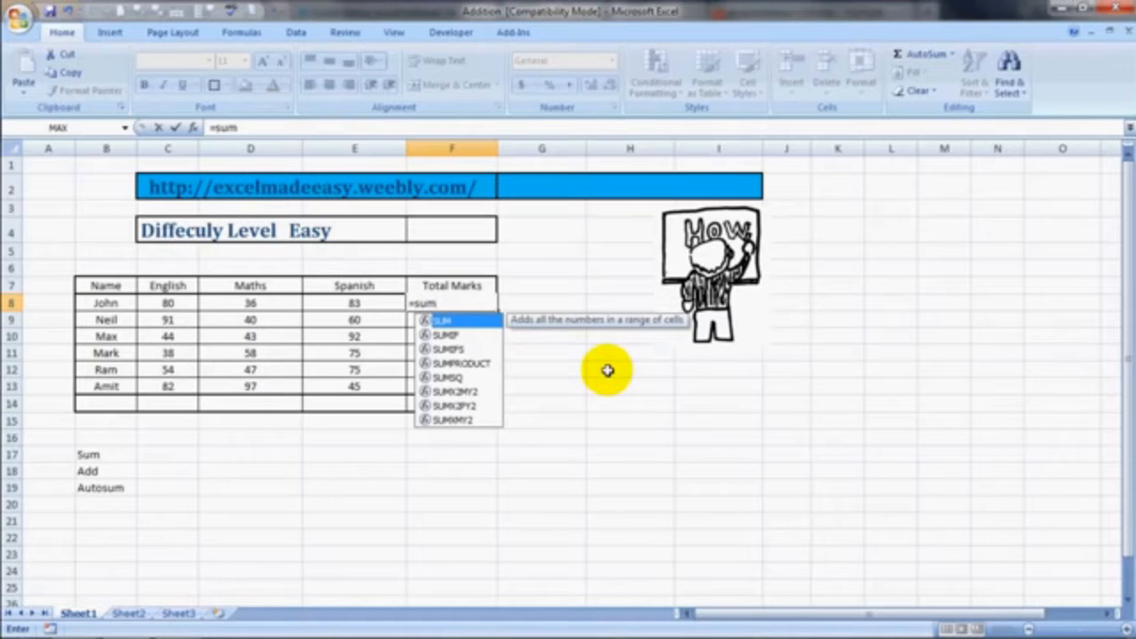
pyautogui.write('(')
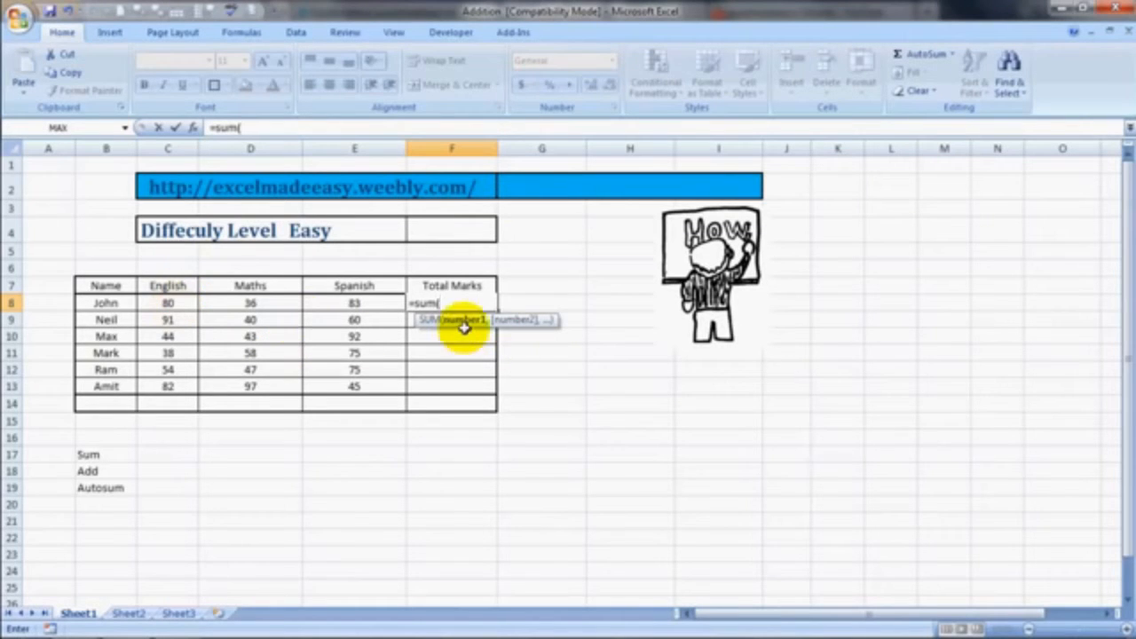
pyautogui.click(169, 302)
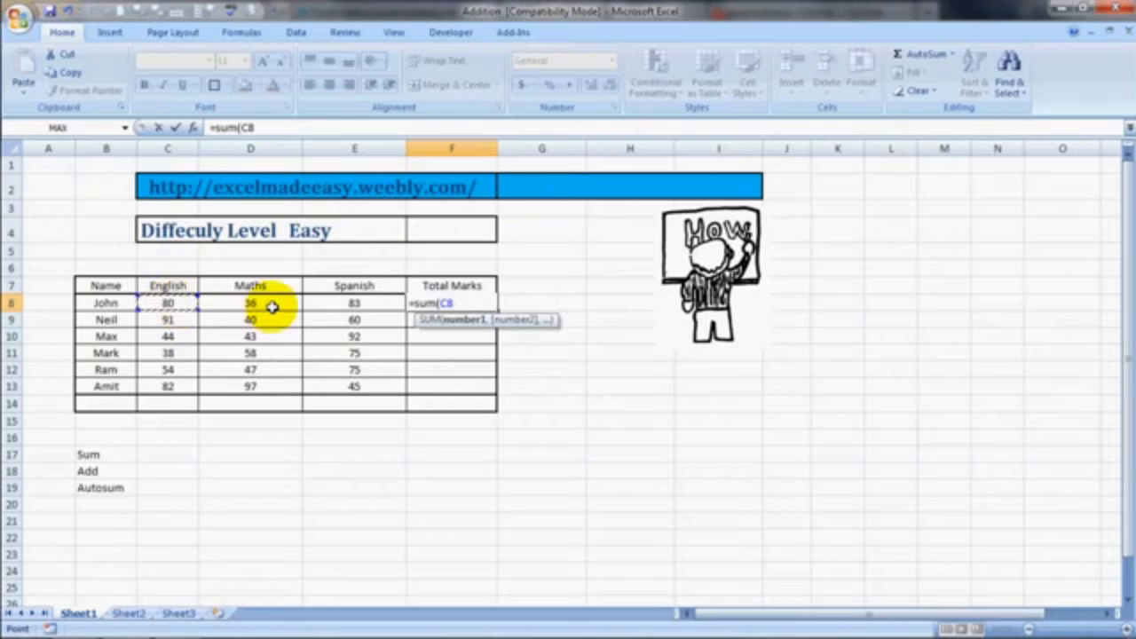
pyautogui.write(',')
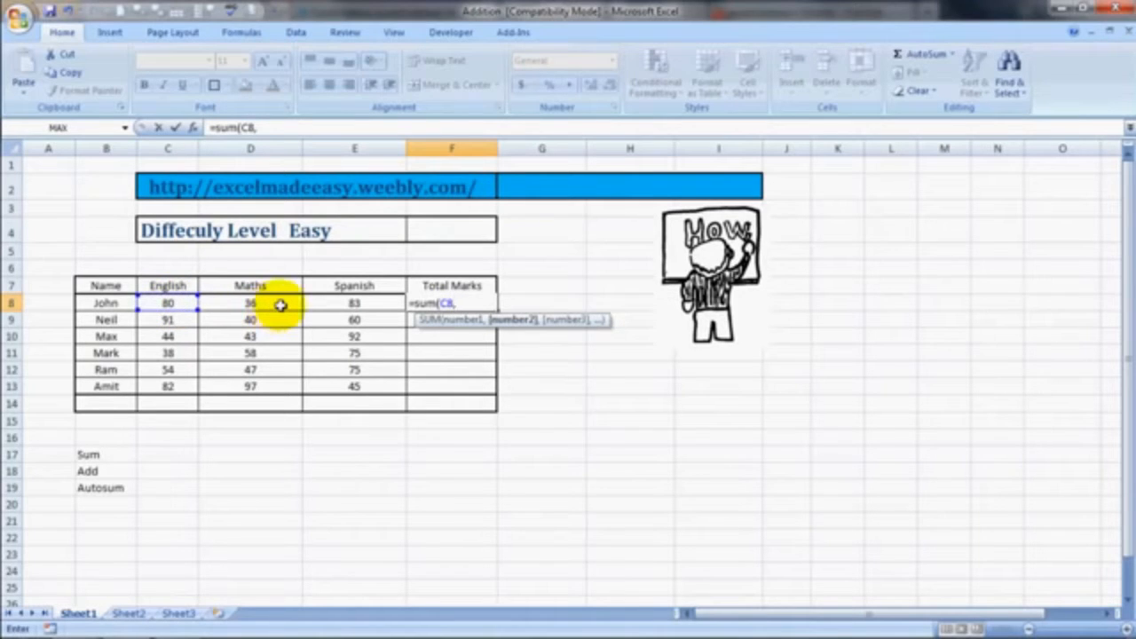
pyautogui.click(278, 304)
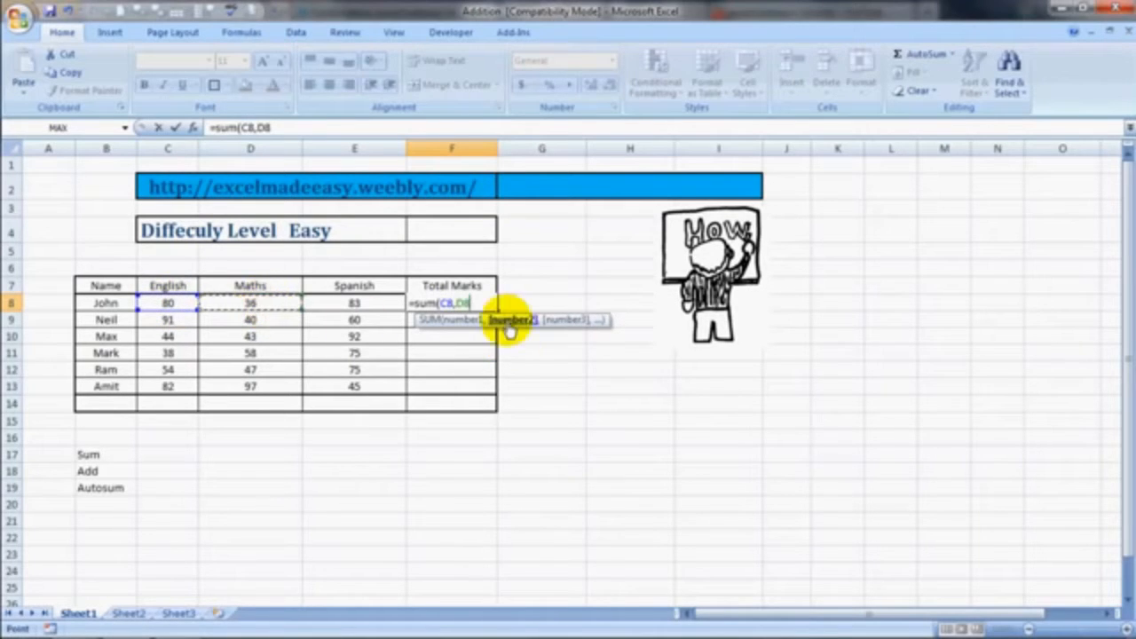
pyautogui.write(',')
pyautogui.click(355, 303)
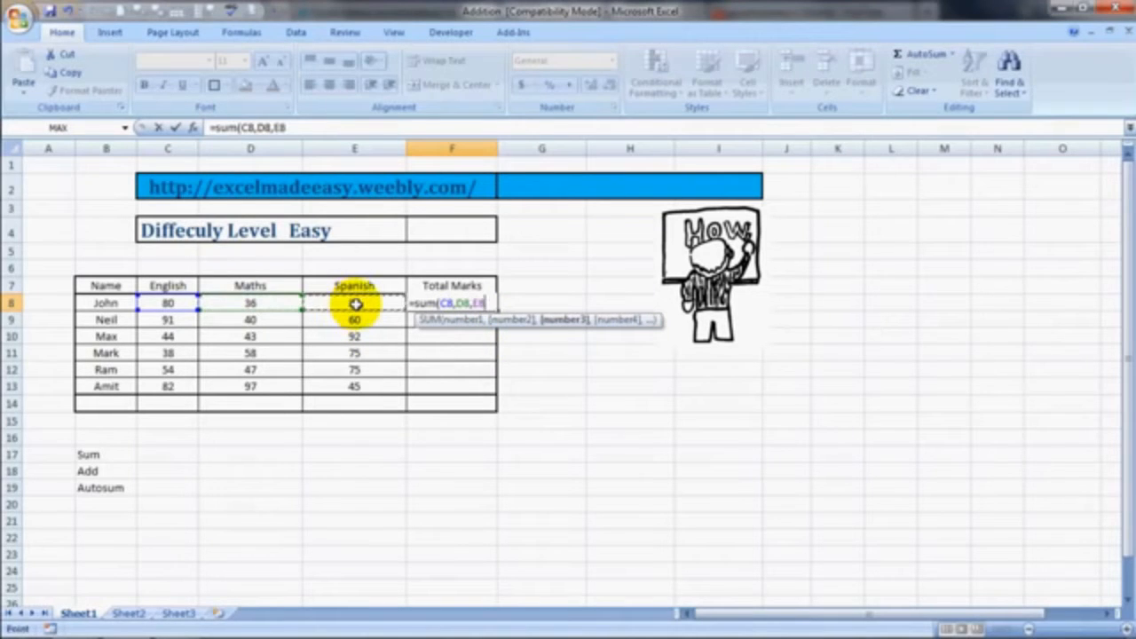
pyautogui.write(')')
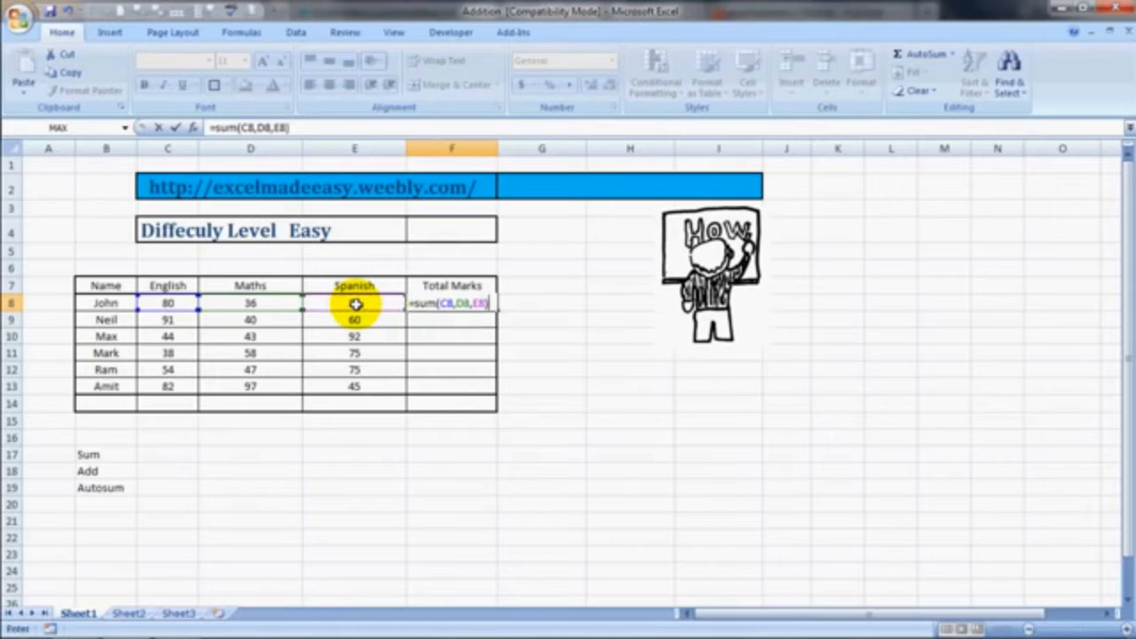
pyautogui.press('Return')
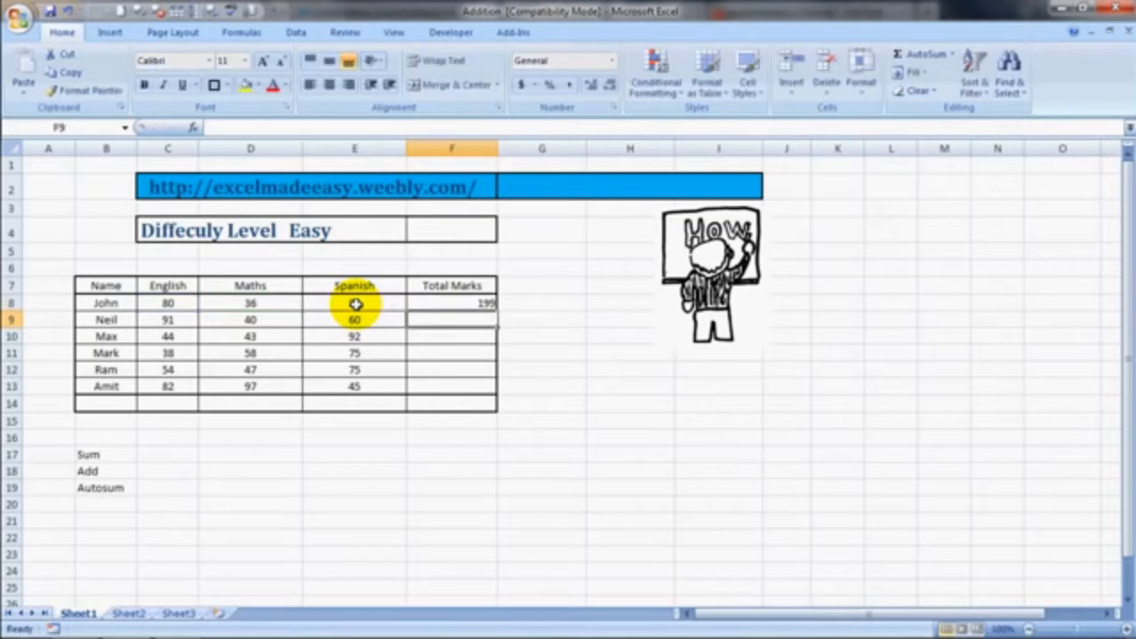
pyautogui.press('Up')
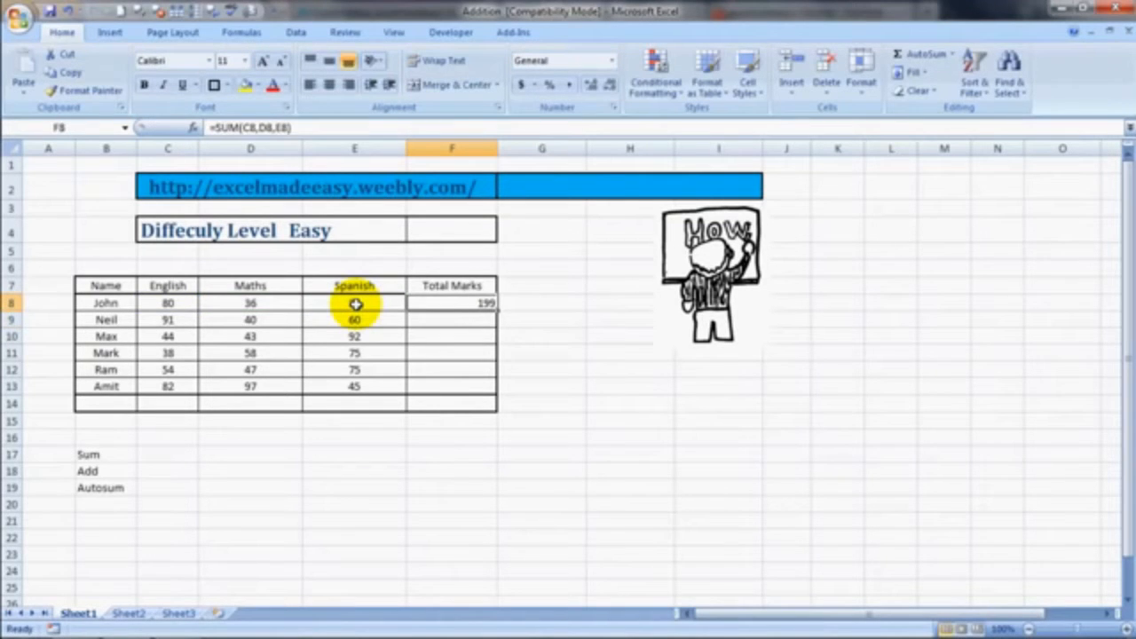
# Enter =SUM(C9:E9) in F9 to total the second student's marks as a range.
pyautogui.press('Down')
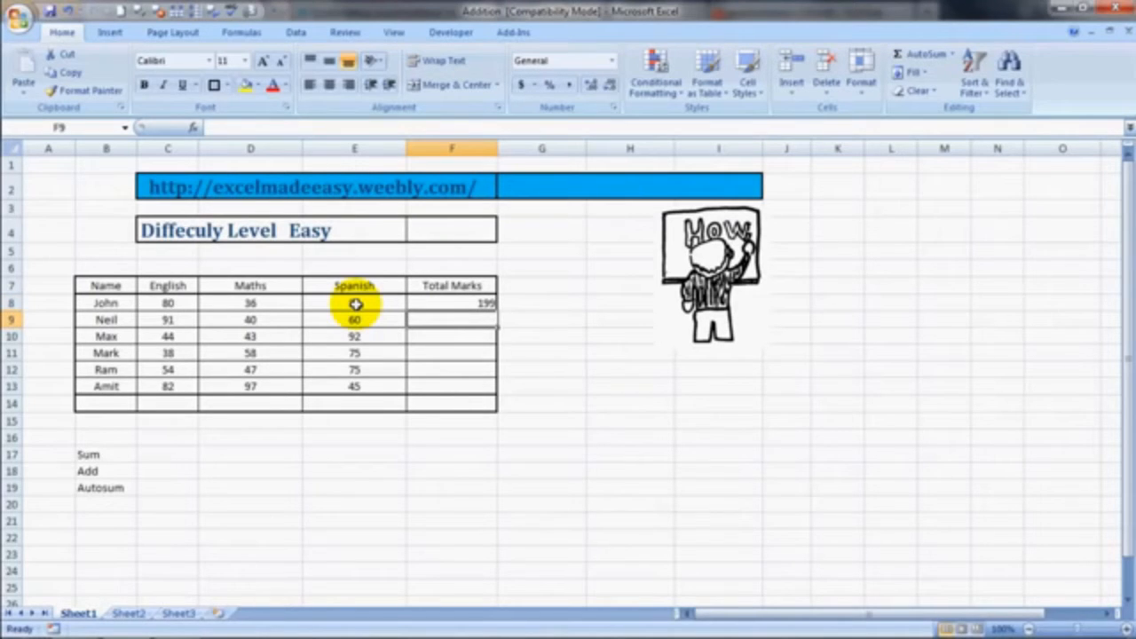
pyautogui.write('=sum')
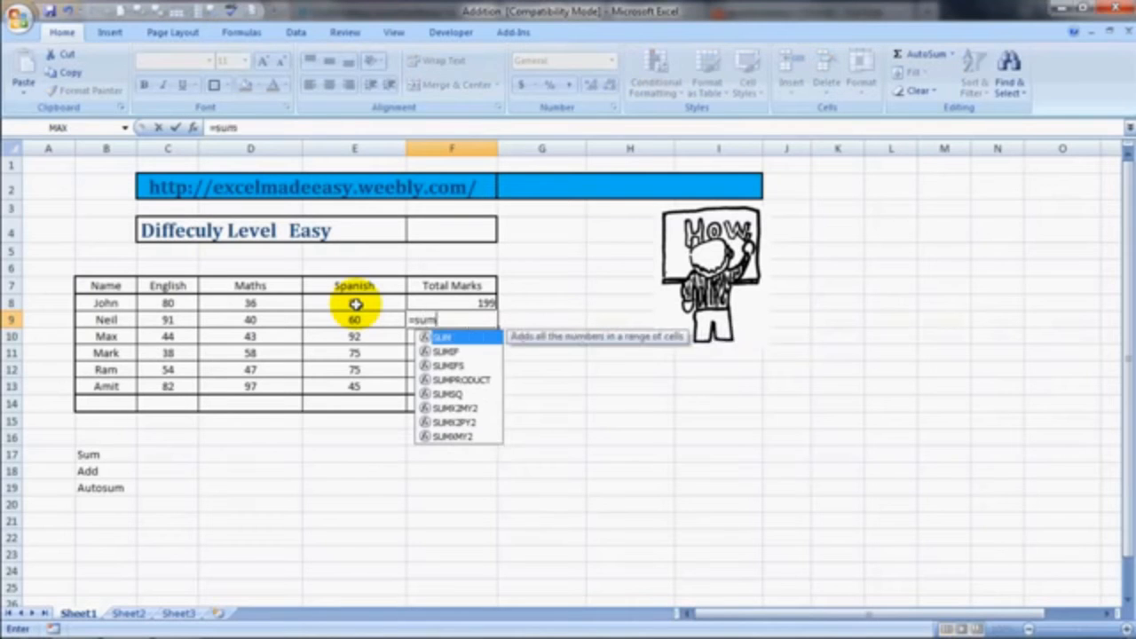
pyautogui.write('(')
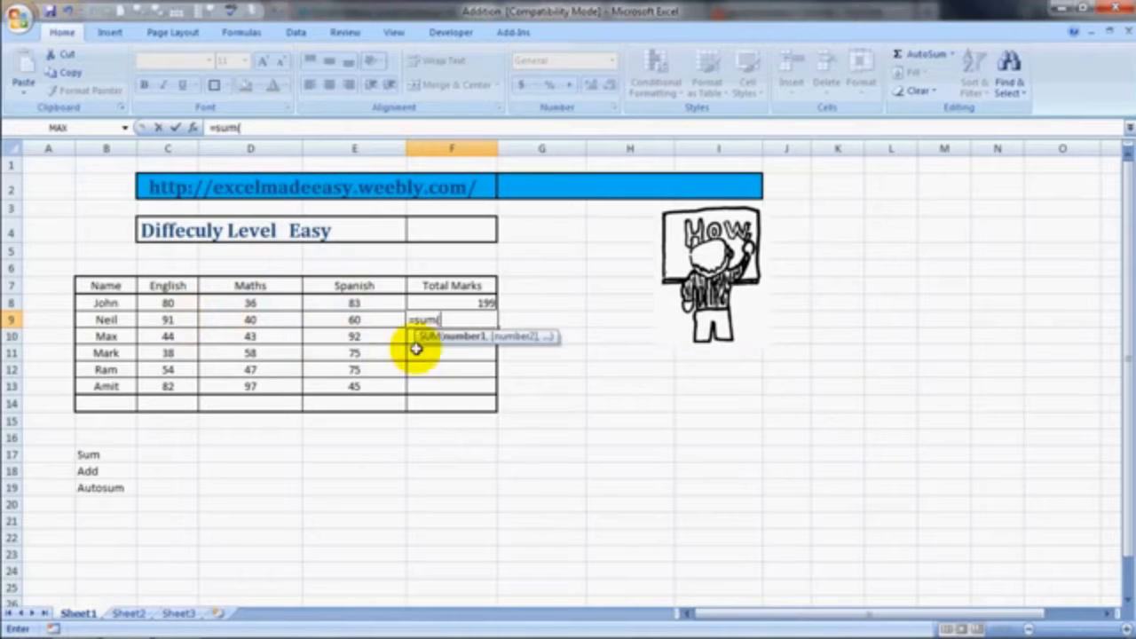
pyautogui.click(166, 321)
pyautogui.hotkey('shift', 'Right')
pyautogui.hotkey('shift', 'Right')
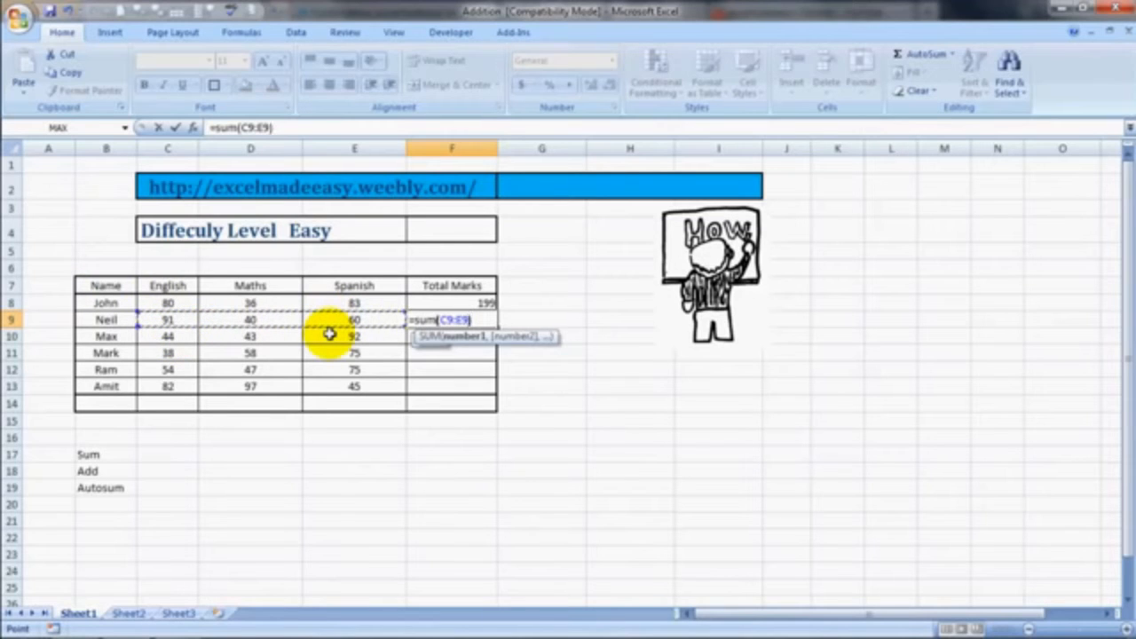
pyautogui.write(')')
pyautogui.press('Return')
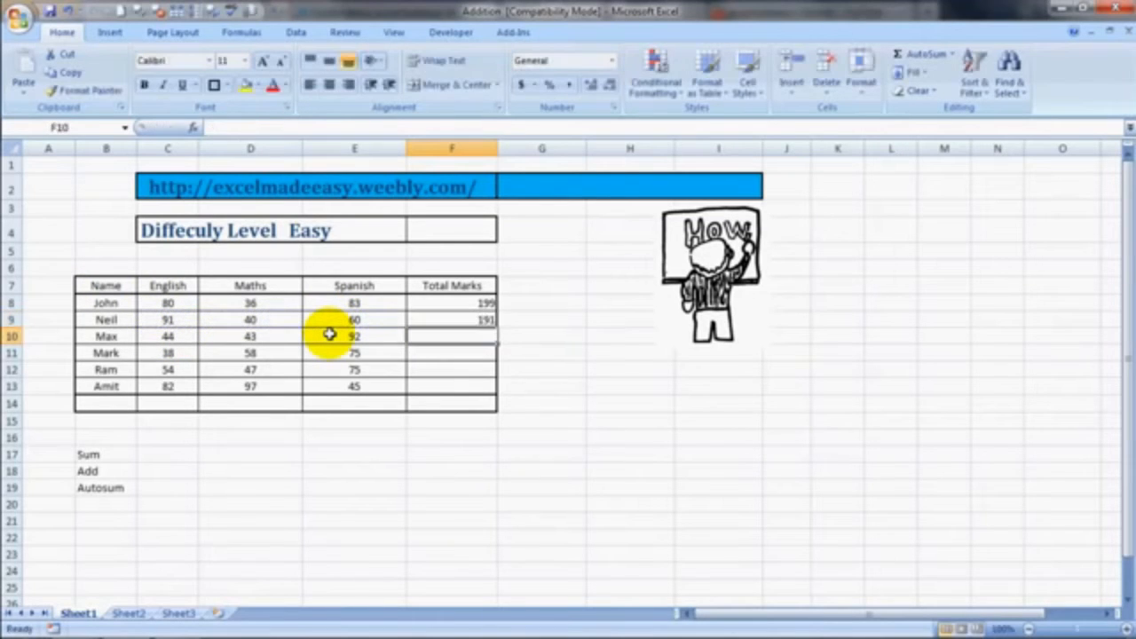
pyautogui.press('Up')
# Total the third student's marks in F10 with the addition formula =C10+D10+E10.
pyautogui.press('Down')
pyautogui.write('=')
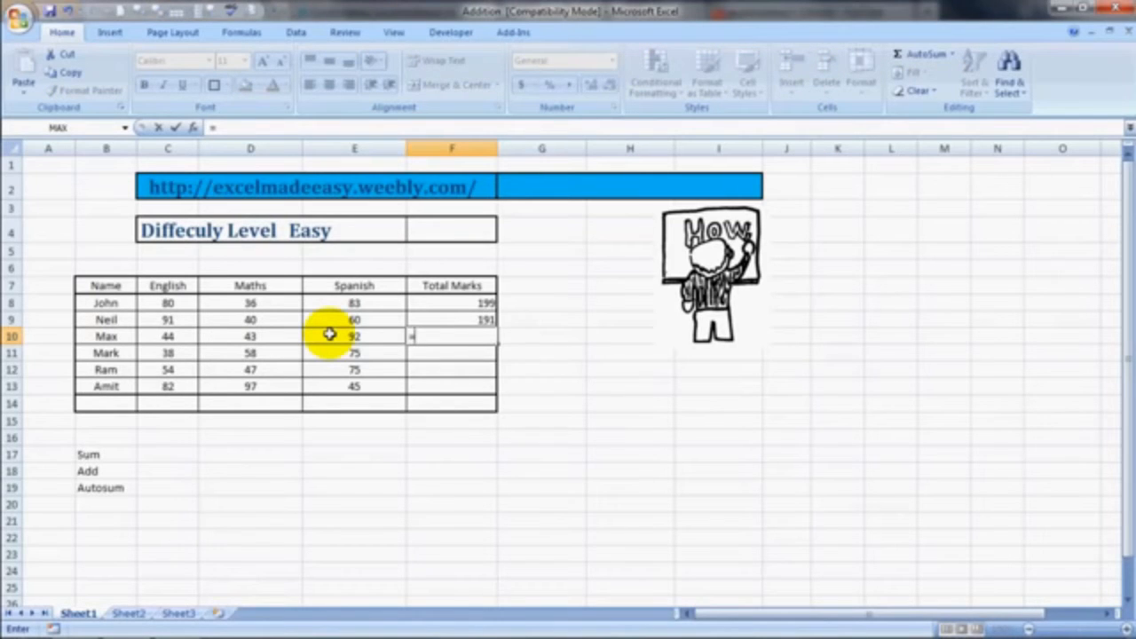
pyautogui.click(164, 335)
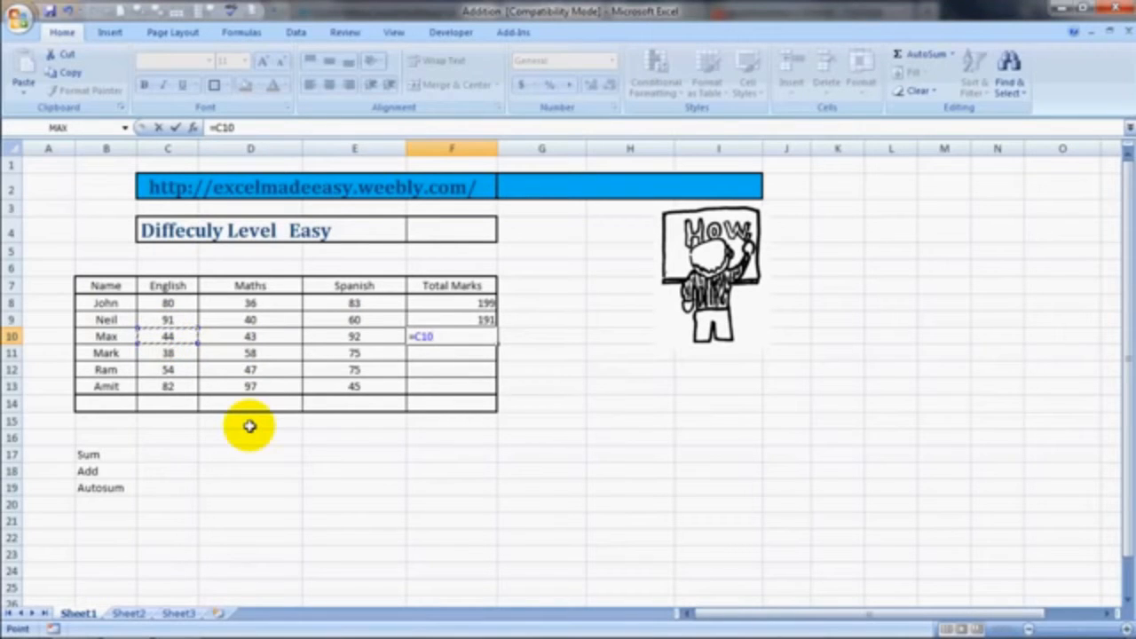
pyautogui.write('+')
pyautogui.click(247, 337)
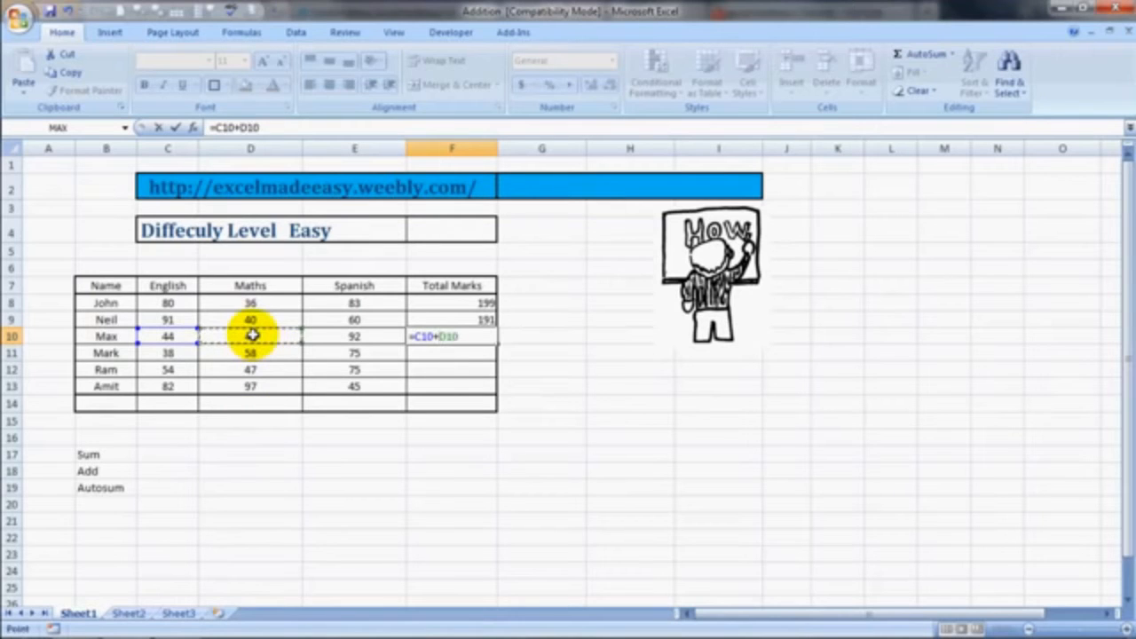
pyautogui.write('+')
pyautogui.click(345, 335)
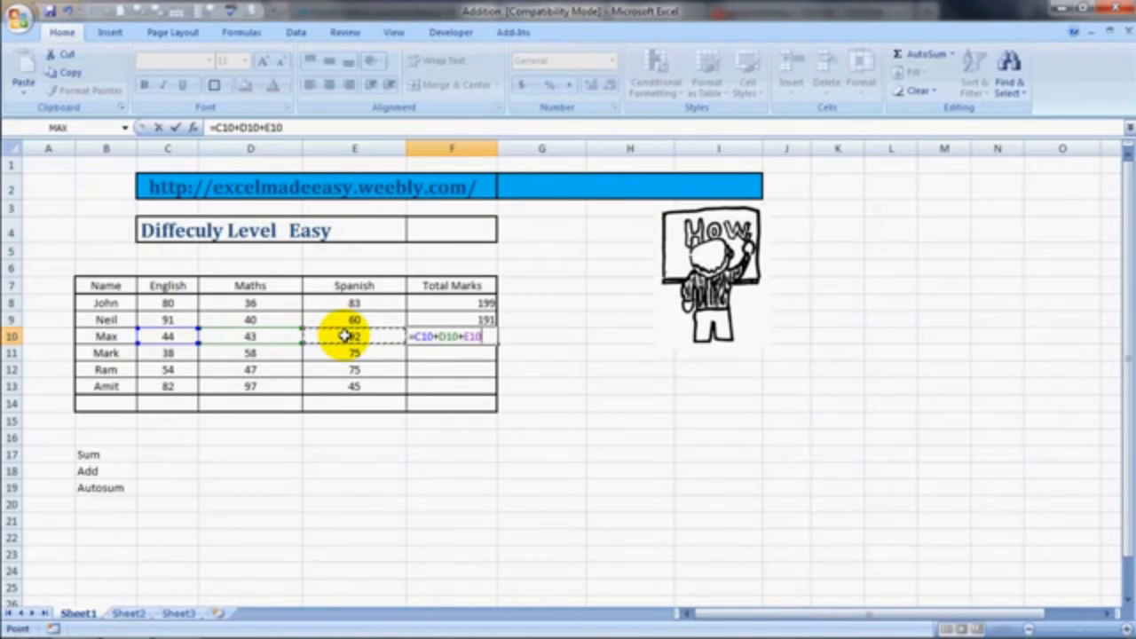
pyautogui.press('Return')
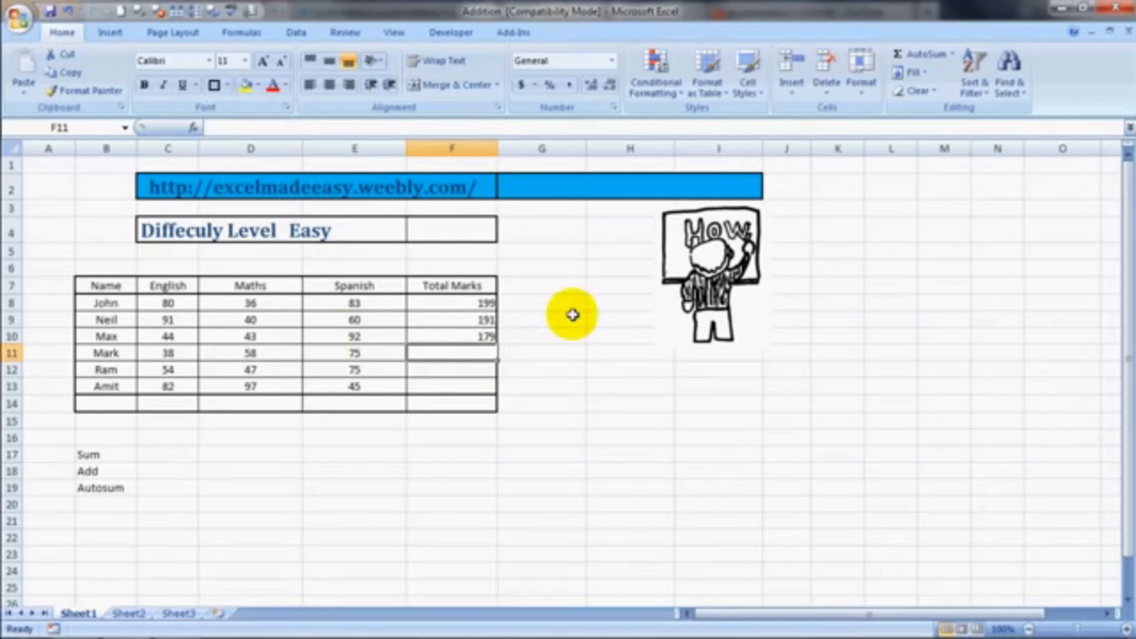
# Use AutoSum in F11 to total the fourth student's marks, changing the summed range to C11:E11.
pyautogui.click(914, 67)
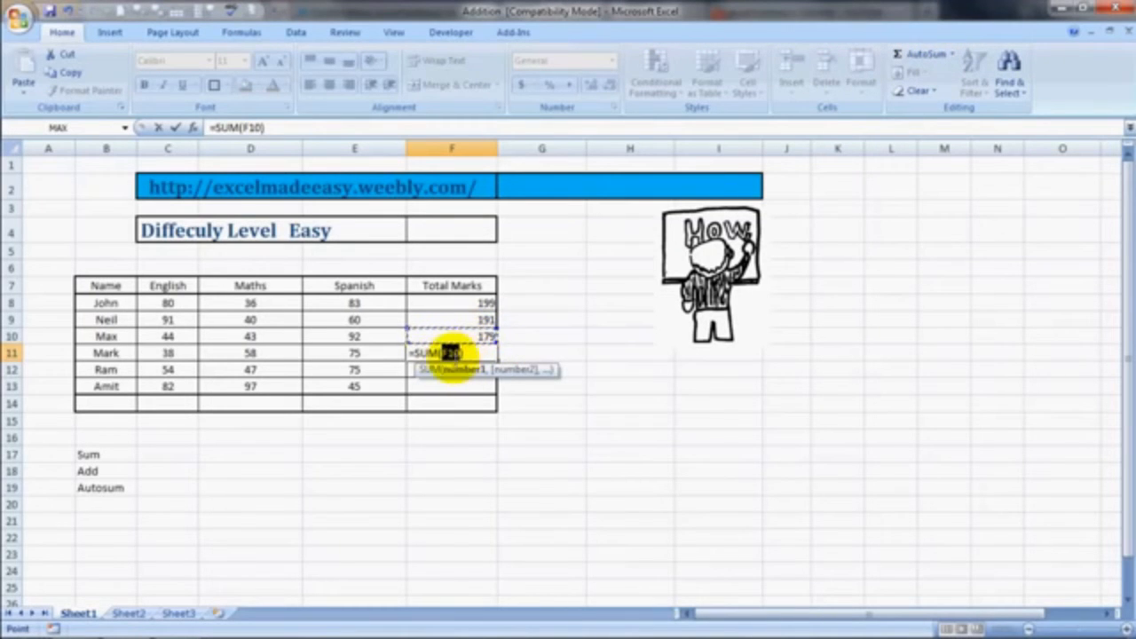
pyautogui.click(387, 356)
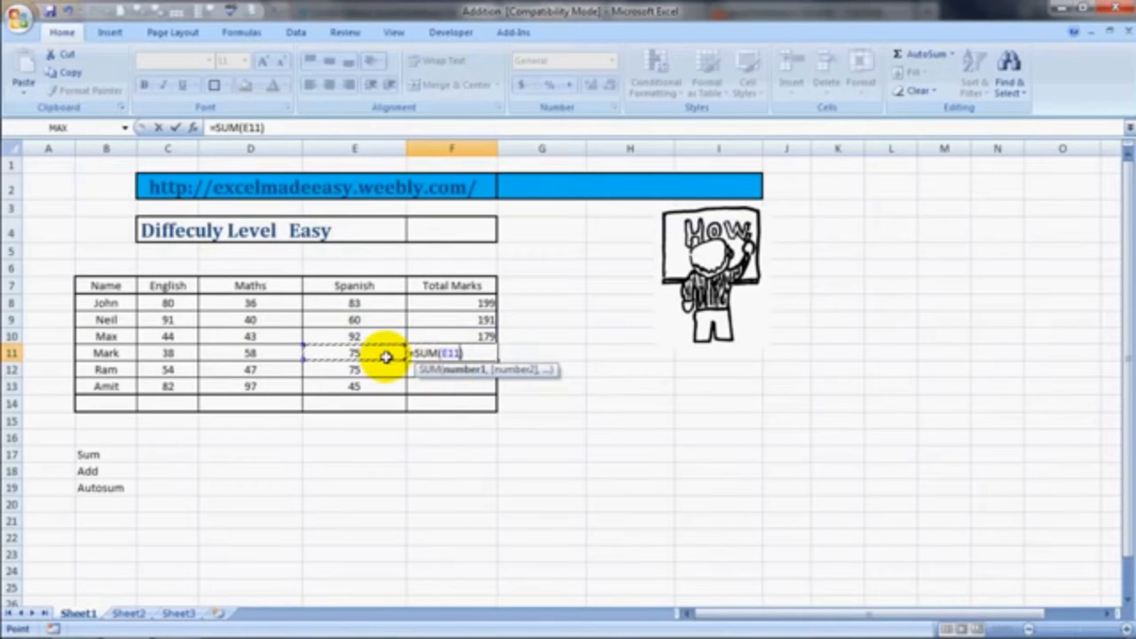
pyautogui.hotkey('shift', 'Left')
pyautogui.hotkey('shift', 'Left')
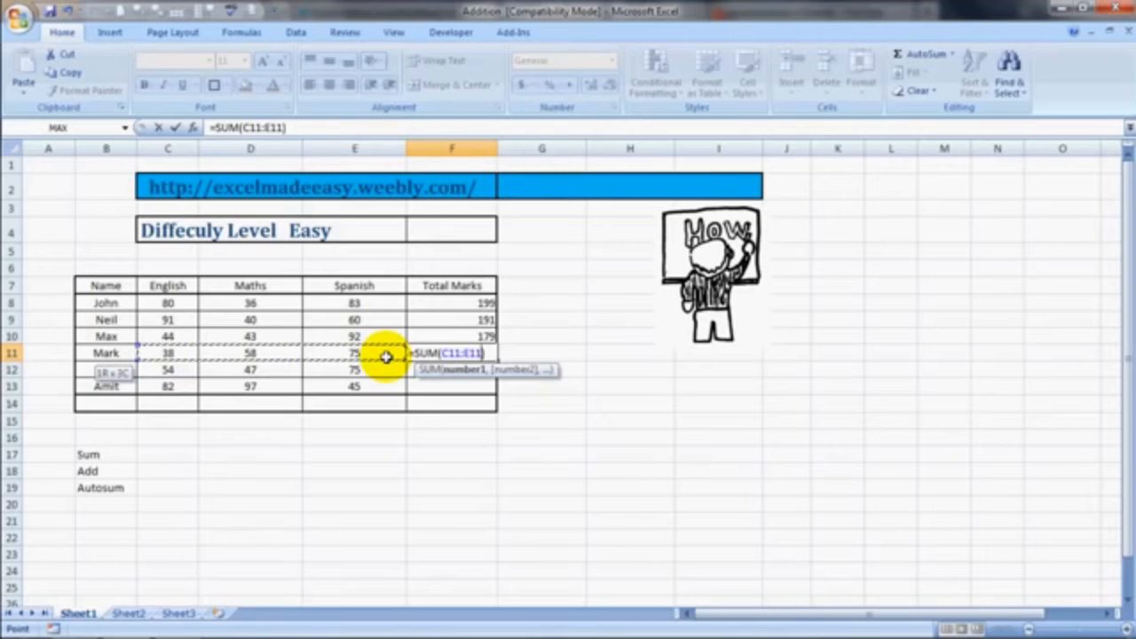
pyautogui.press('Return')
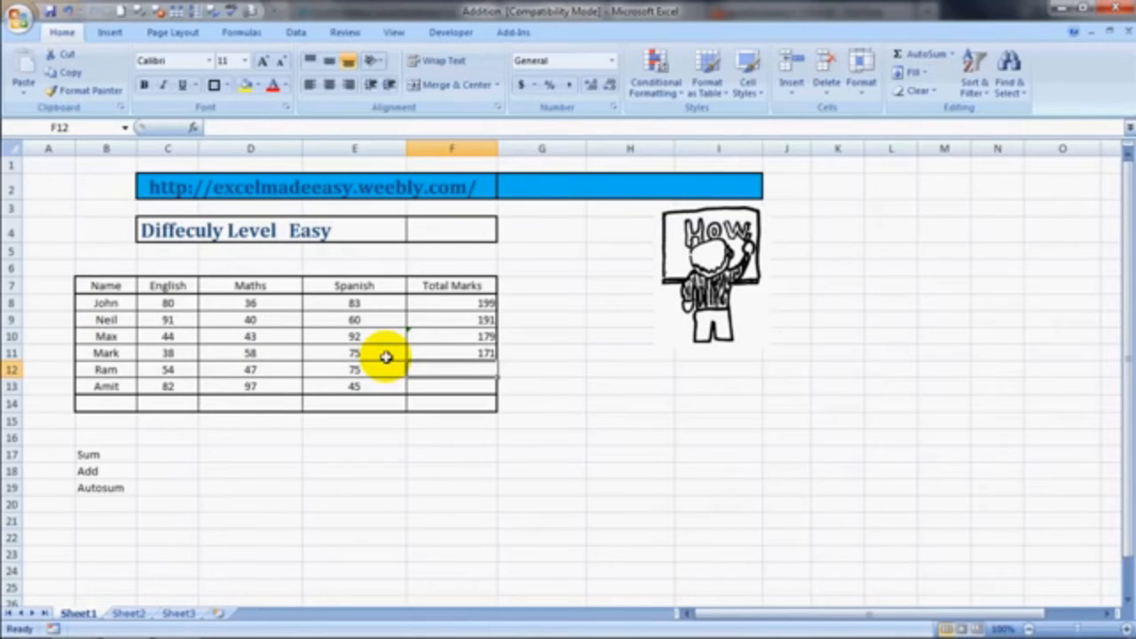
# Select the marks in C12:E12 to read their sum, and enter 176 as the total in F12.
pyautogui.press('Left')
pyautogui.hotkey('shift', 'Left')
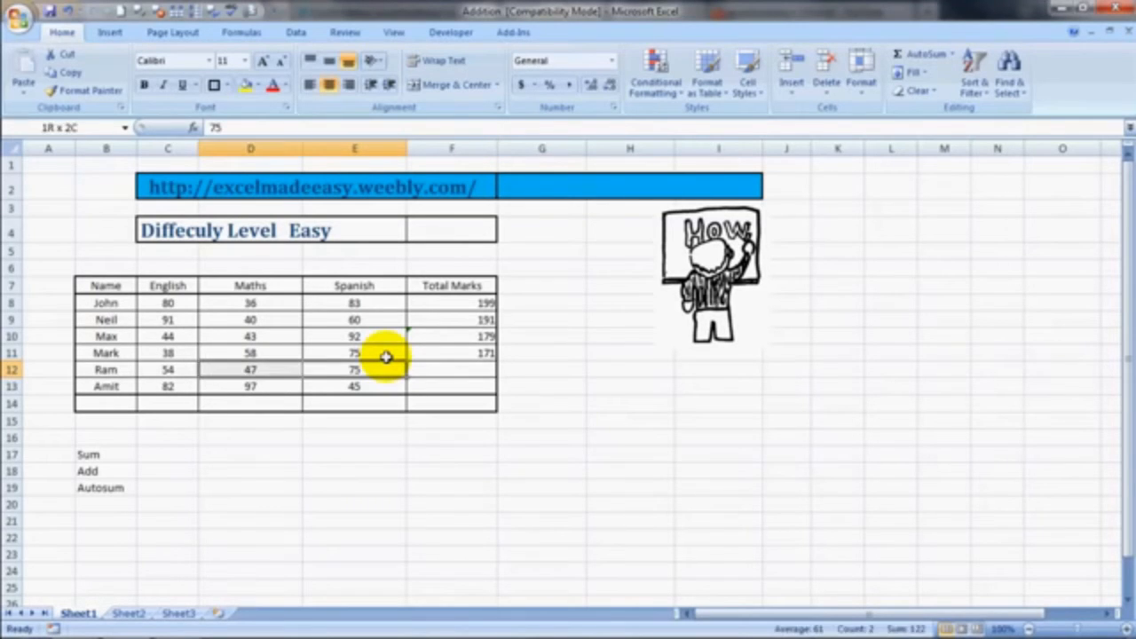
pyautogui.hotkey('shift', 'Left')
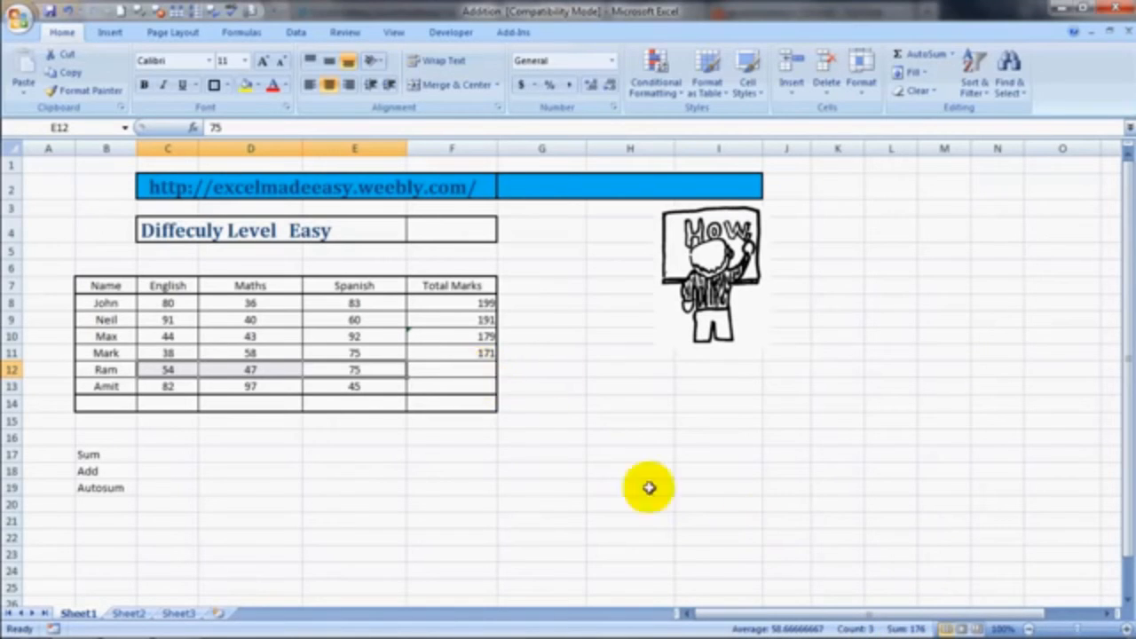
pyautogui.click(465, 374)
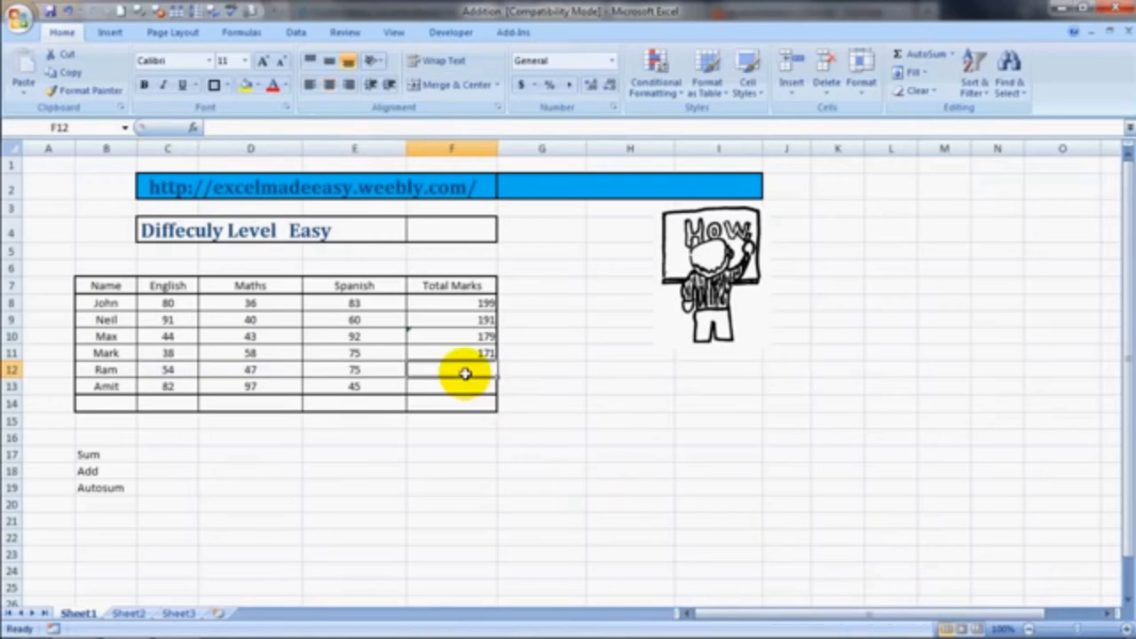
pyautogui.write('176')
pyautogui.press('Tab')
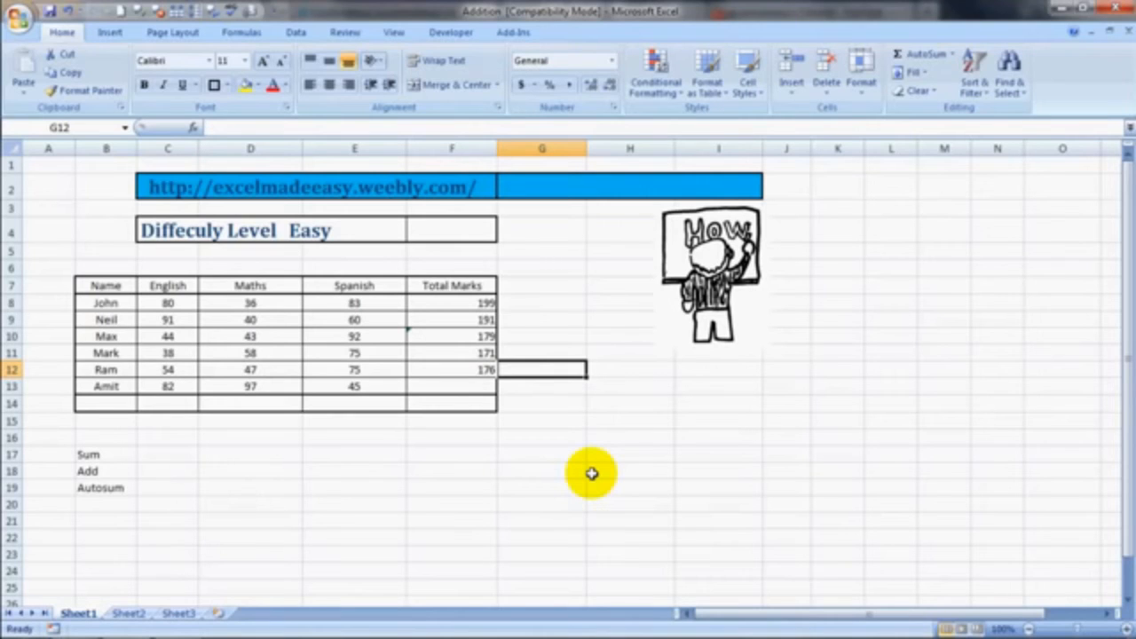
# Start a SUM formula in F13 with Insert Function, searching for "sum" and choosing SUM.
pyautogui.press('Down')
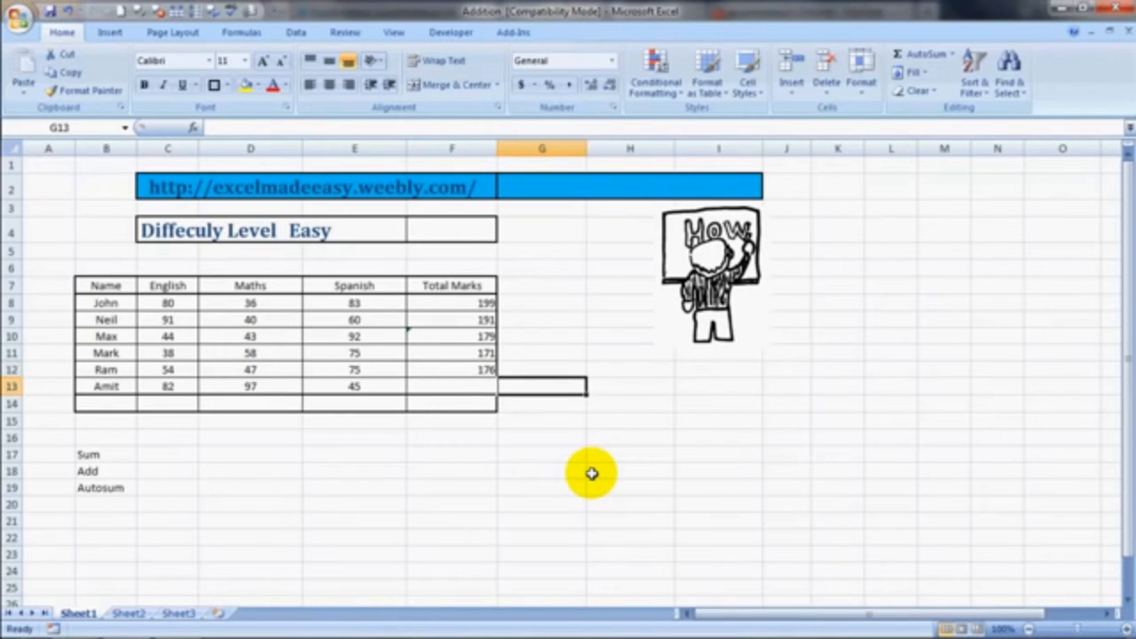
pyautogui.press('Left')
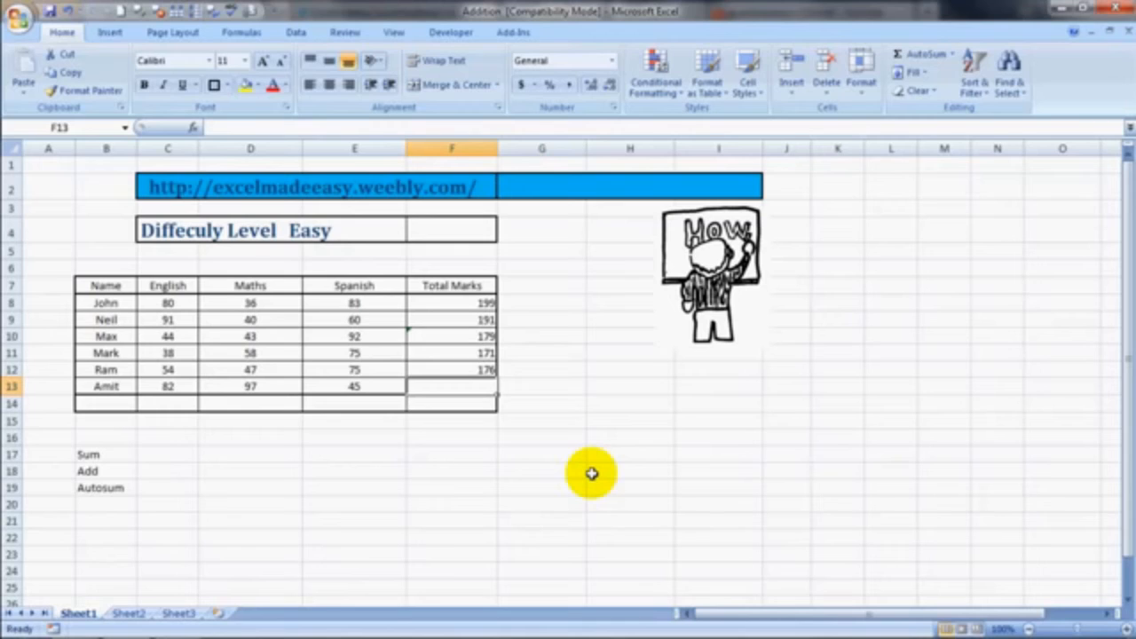
pyautogui.click(242, 32)
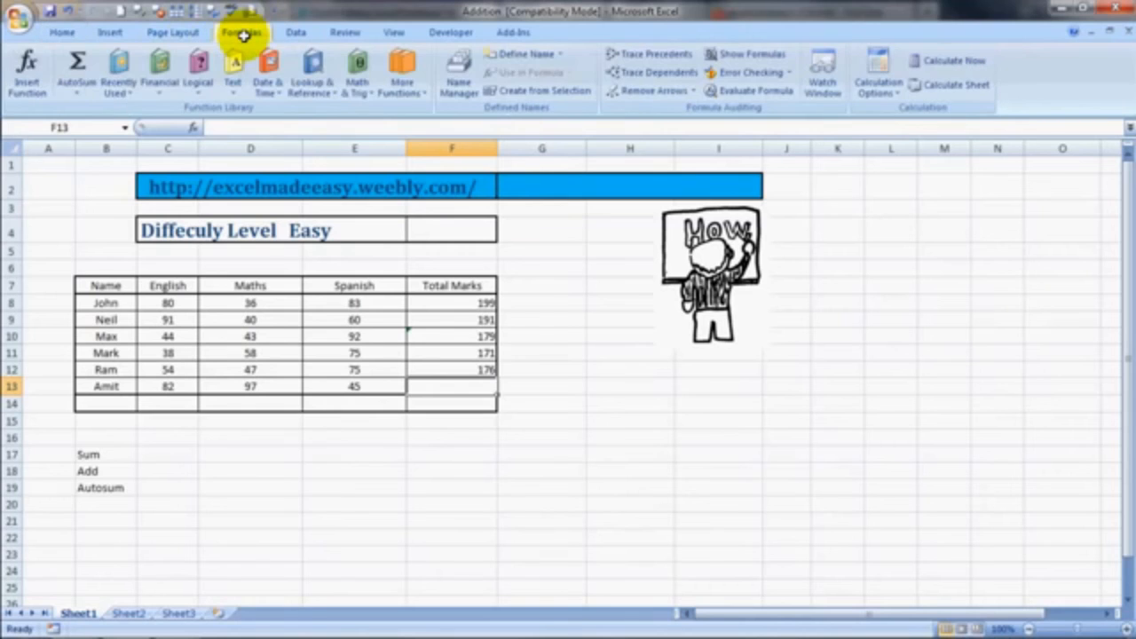
pyautogui.click(28, 71)
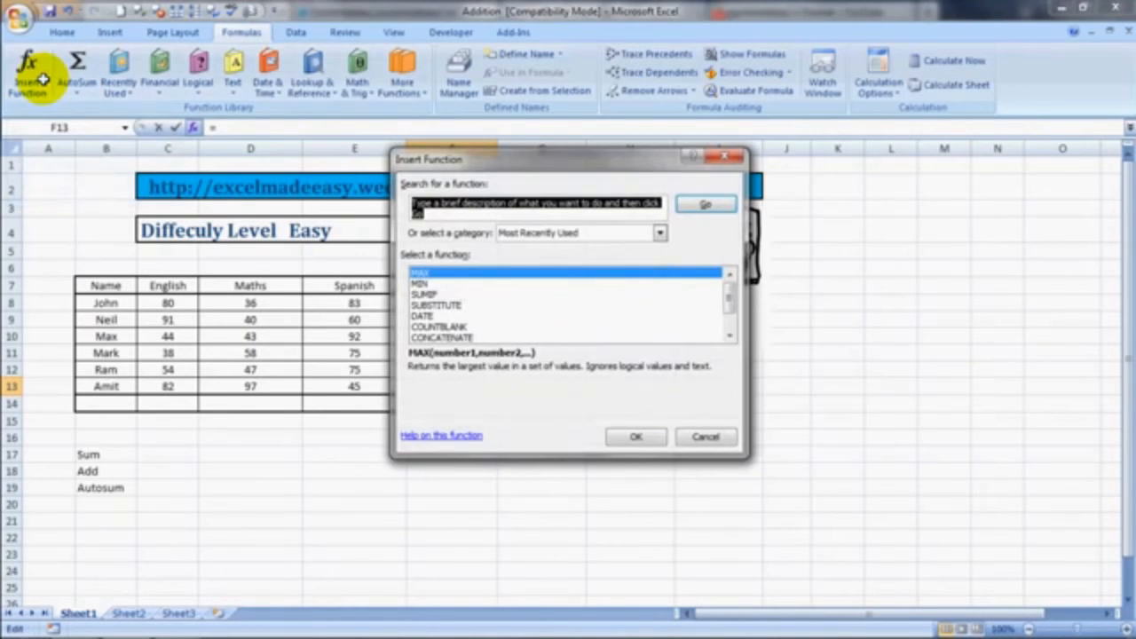
pyautogui.write('sum')
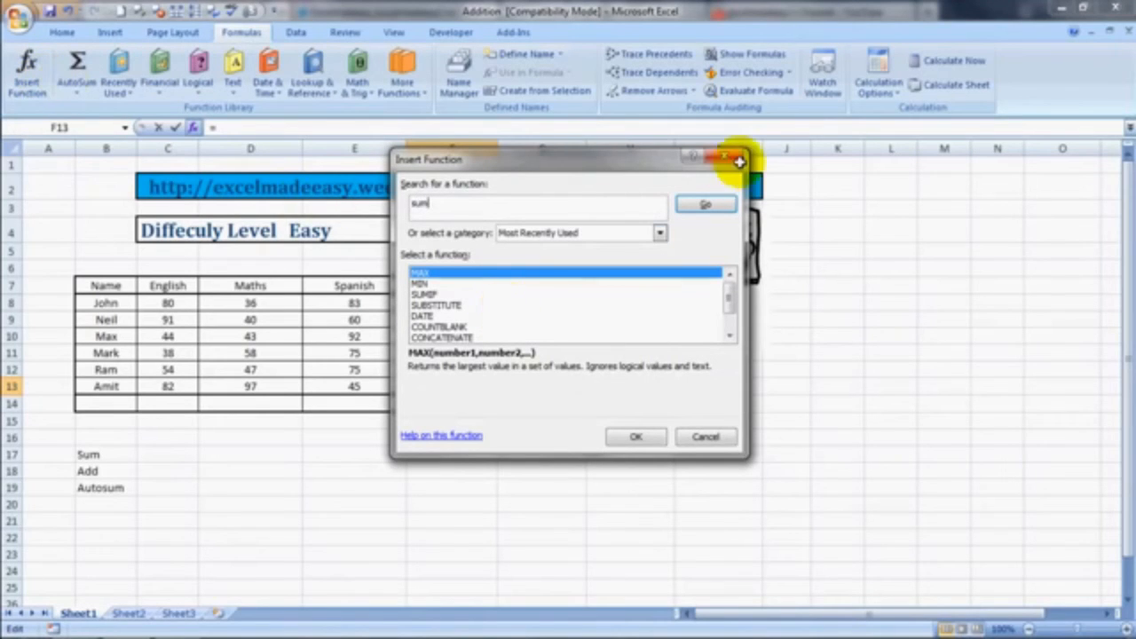
pyautogui.click(703, 204)
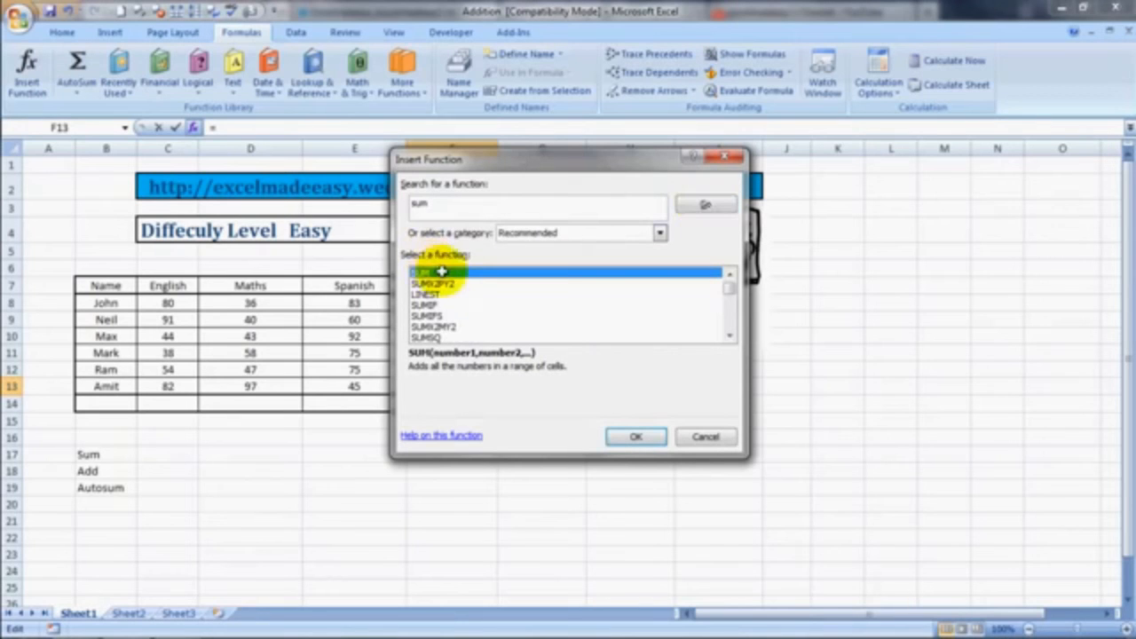
pyautogui.click(638, 436)
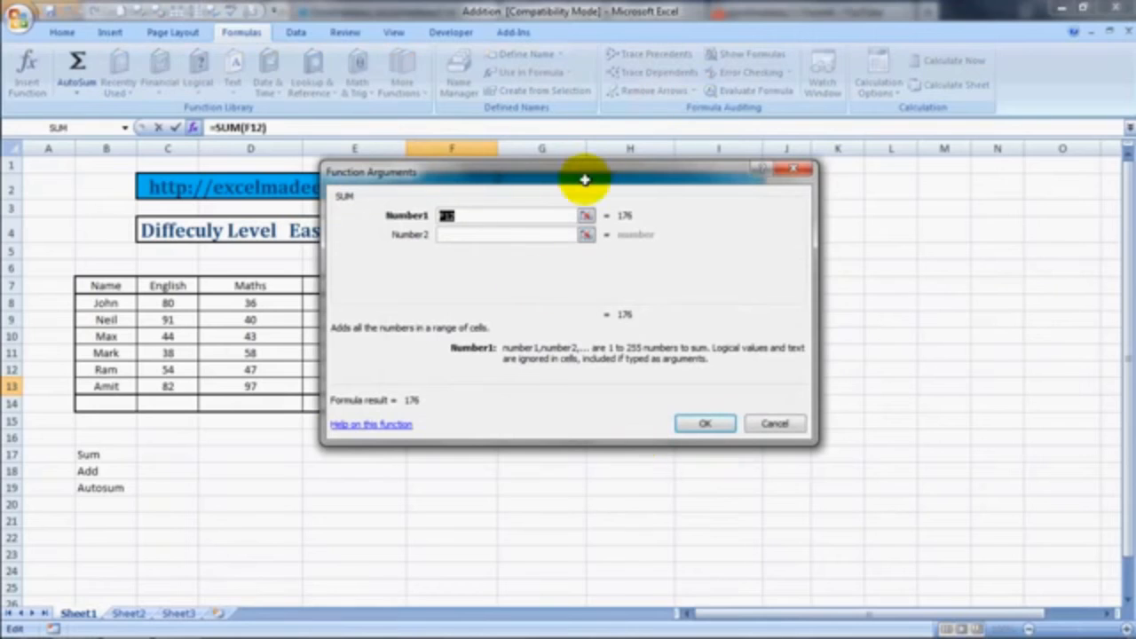
# Set the SUM arguments to C13, D13 and E13 as three separate numbers and accept the formula in F13.
pyautogui.moveTo(596, 176); pyautogui.dragTo(833, 213)
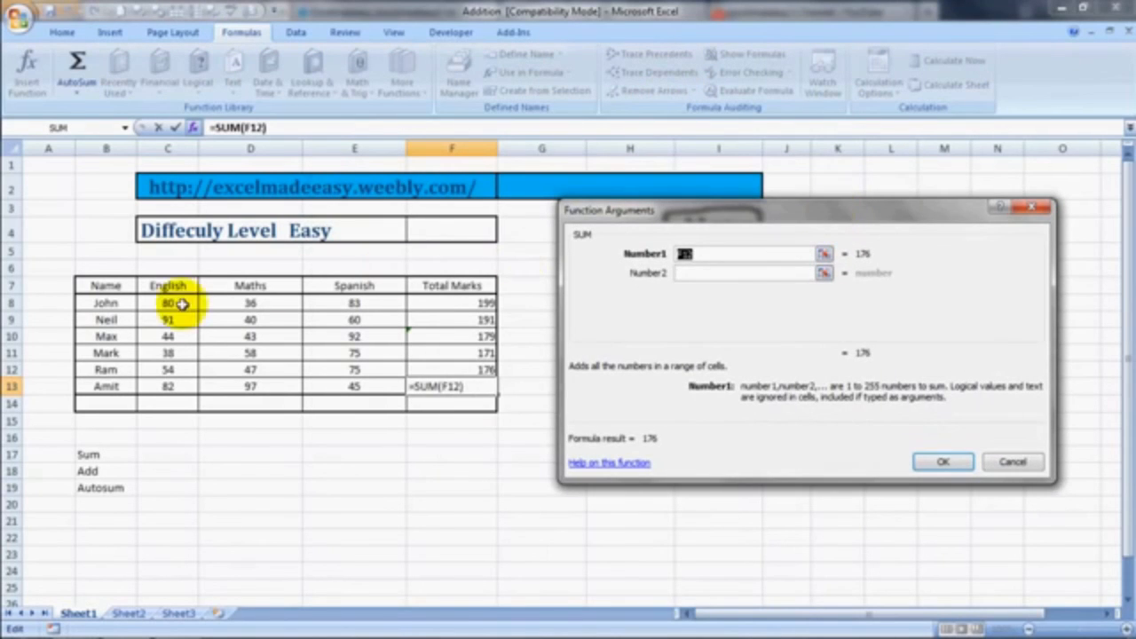
pyautogui.click(167, 386)
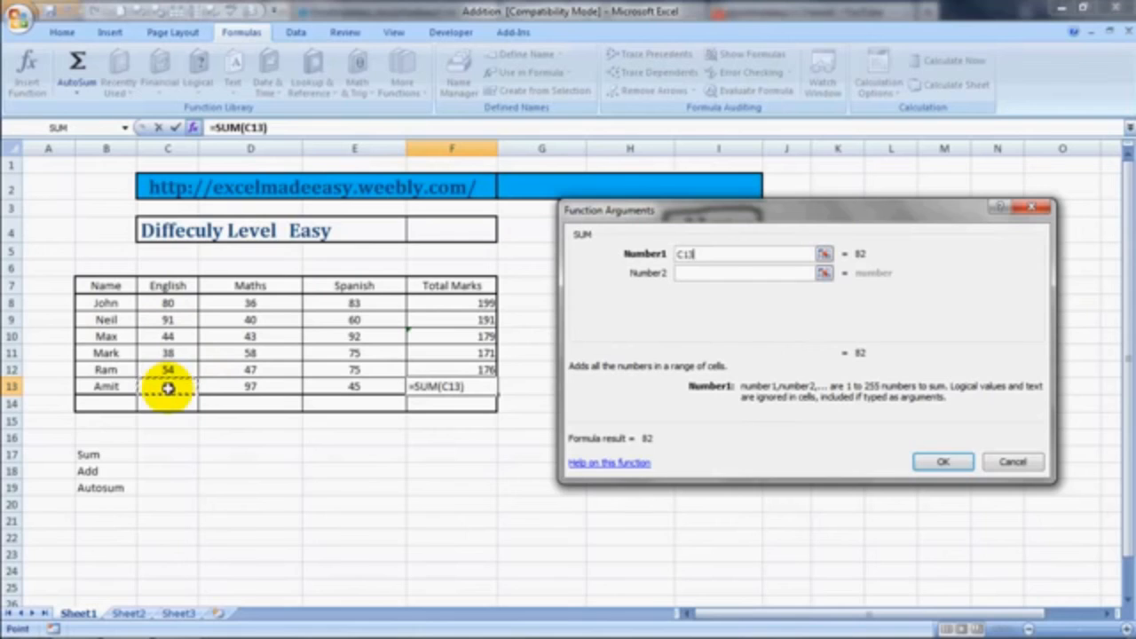
pyautogui.click(723, 275)
pyautogui.click(251, 384)
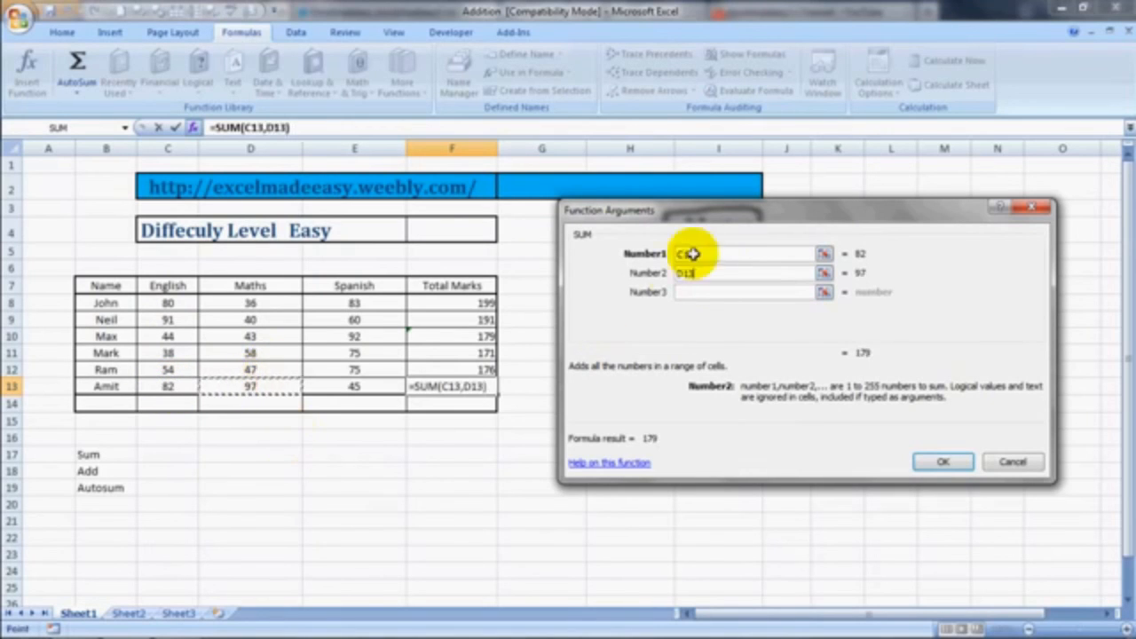
pyautogui.click(710, 292)
pyautogui.click(358, 391)
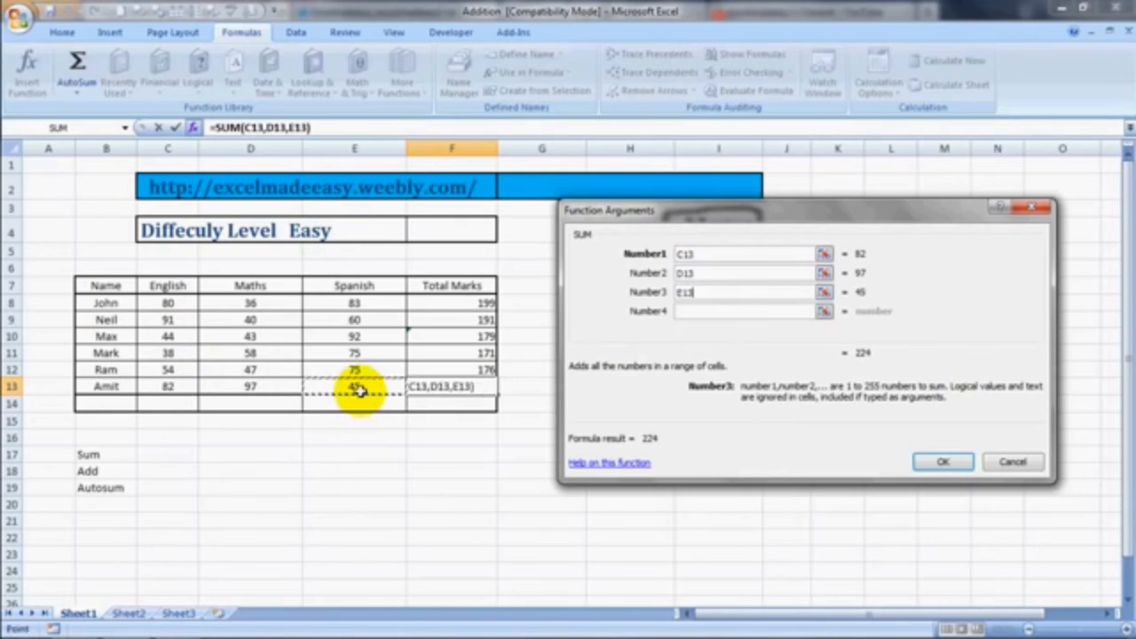
pyautogui.click(938, 460)
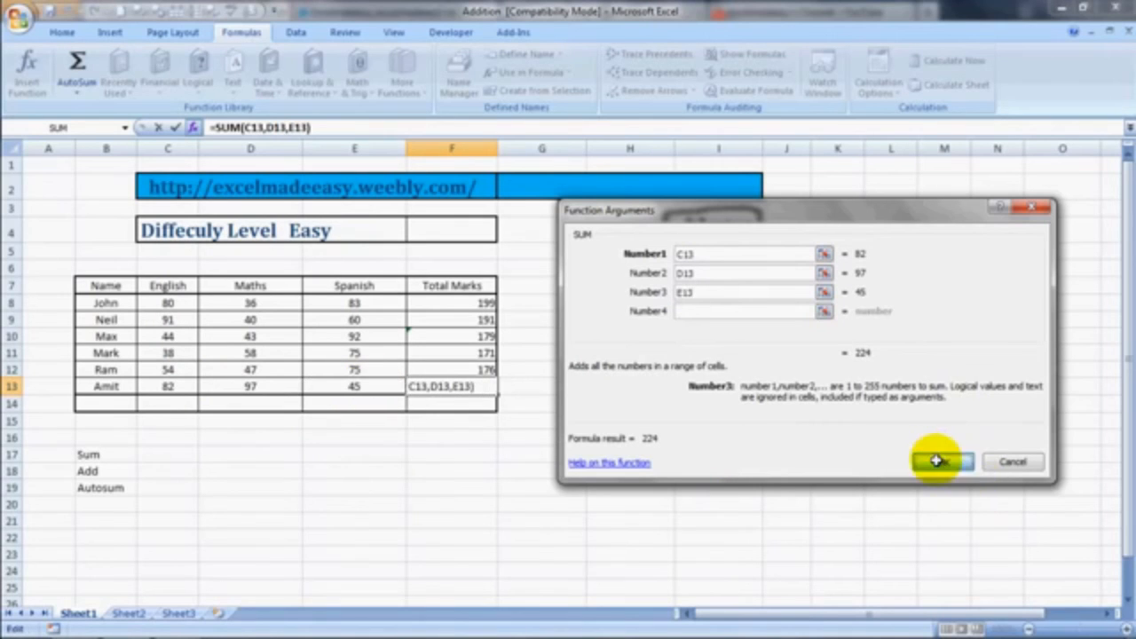
pyautogui.click(685, 487)
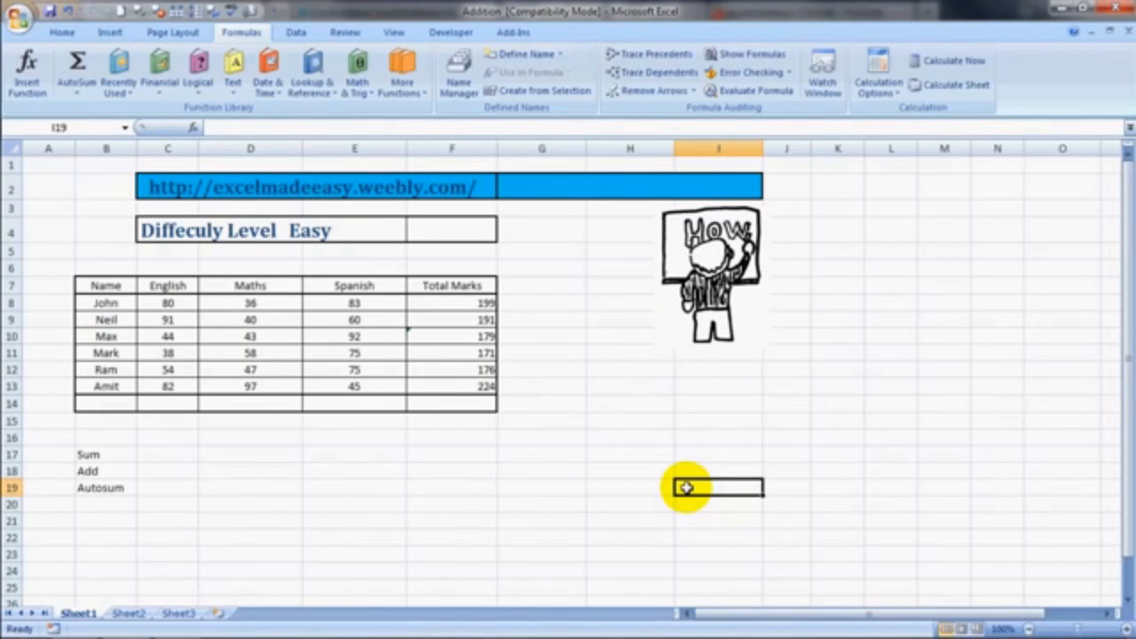
pyautogui.press('Left')
pyautogui.press('Left')
pyautogui.press('Left')
pyautogui.press('Left')
pyautogui.press('Left')
pyautogui.press('Up')
pyautogui.press('Up')
pyautogui.press('Up')
pyautogui.press('Up')
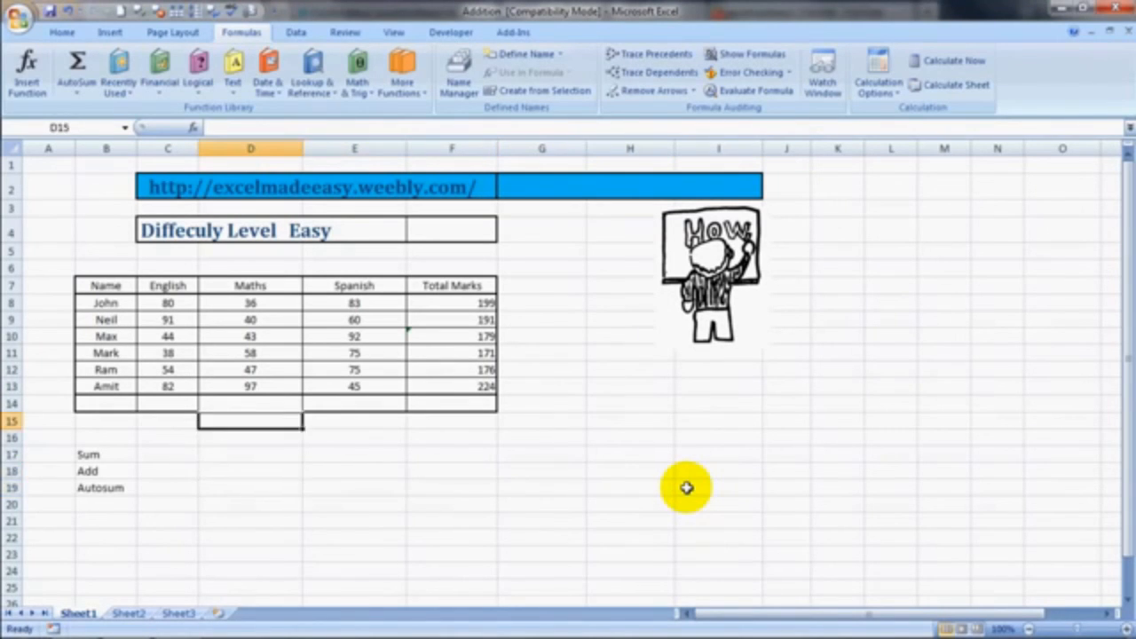
# AutoSum the Total Marks column in F14 and the Spanish column in E14 over rows 8 to 13.
pyautogui.click(461, 403)
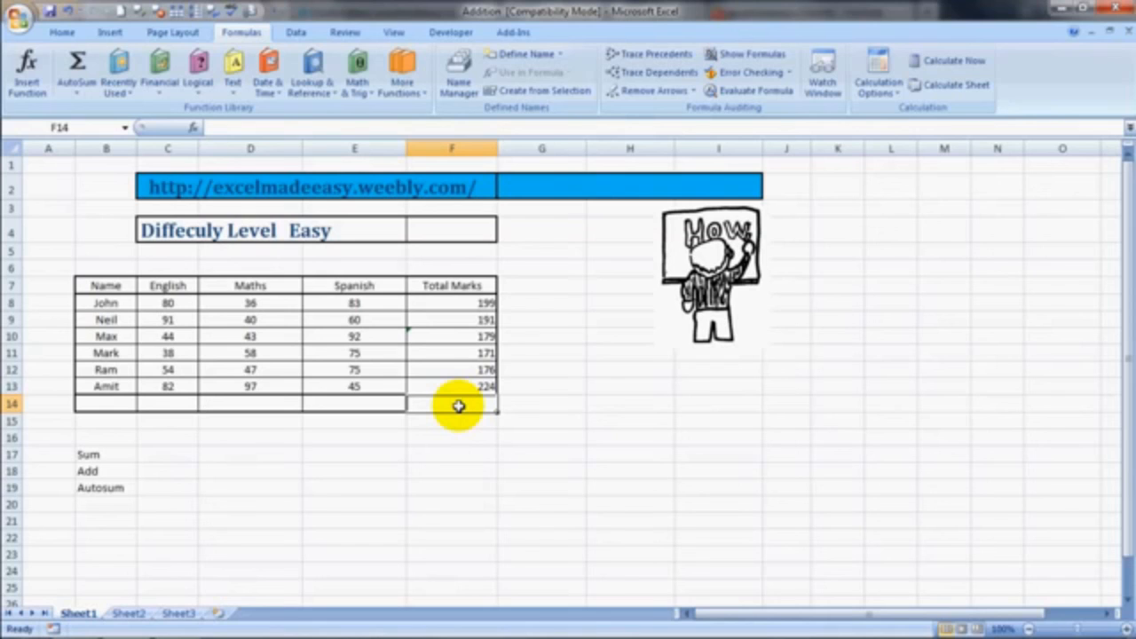
pyautogui.hotkey('alt', '=')
pyautogui.press('Return')
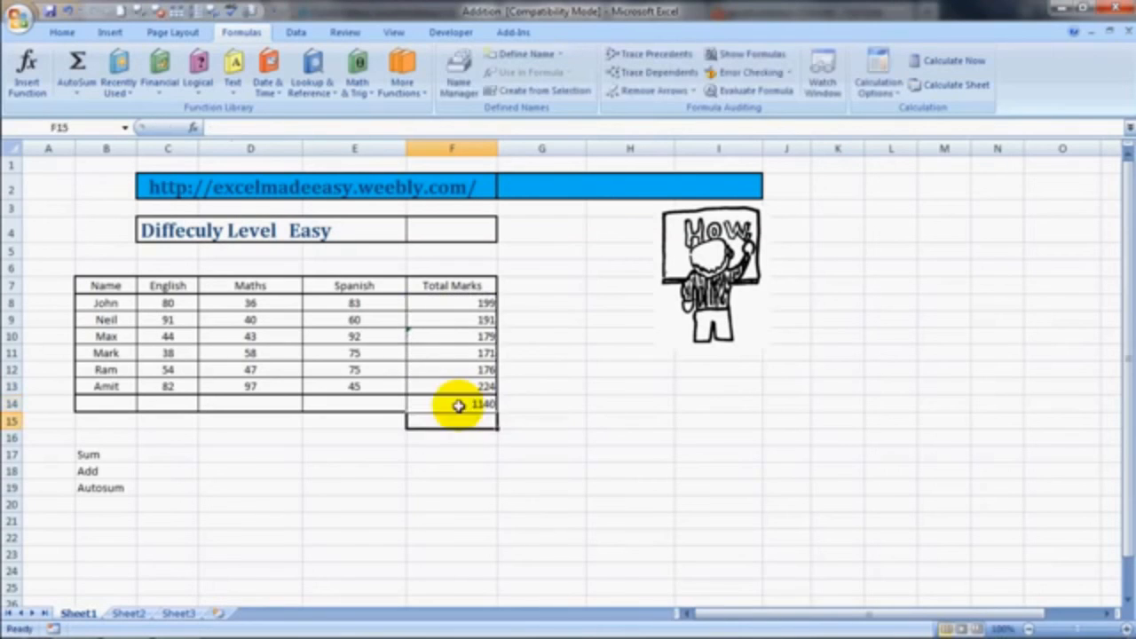
pyautogui.click(362, 404)
pyautogui.hotkey('alt', '=')
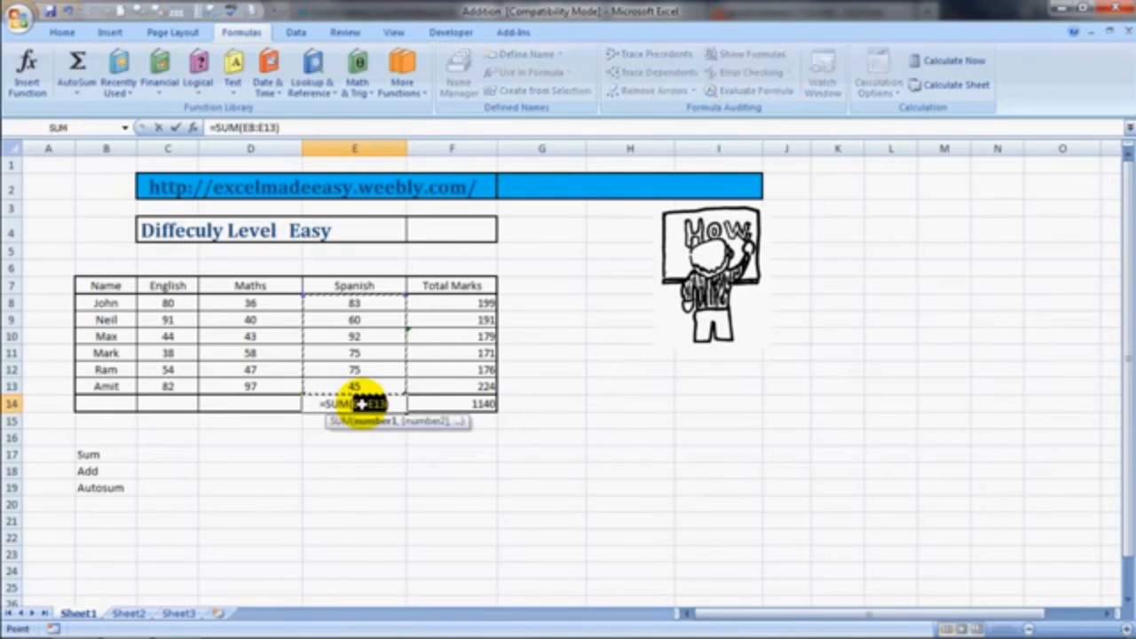
pyautogui.press('Return')
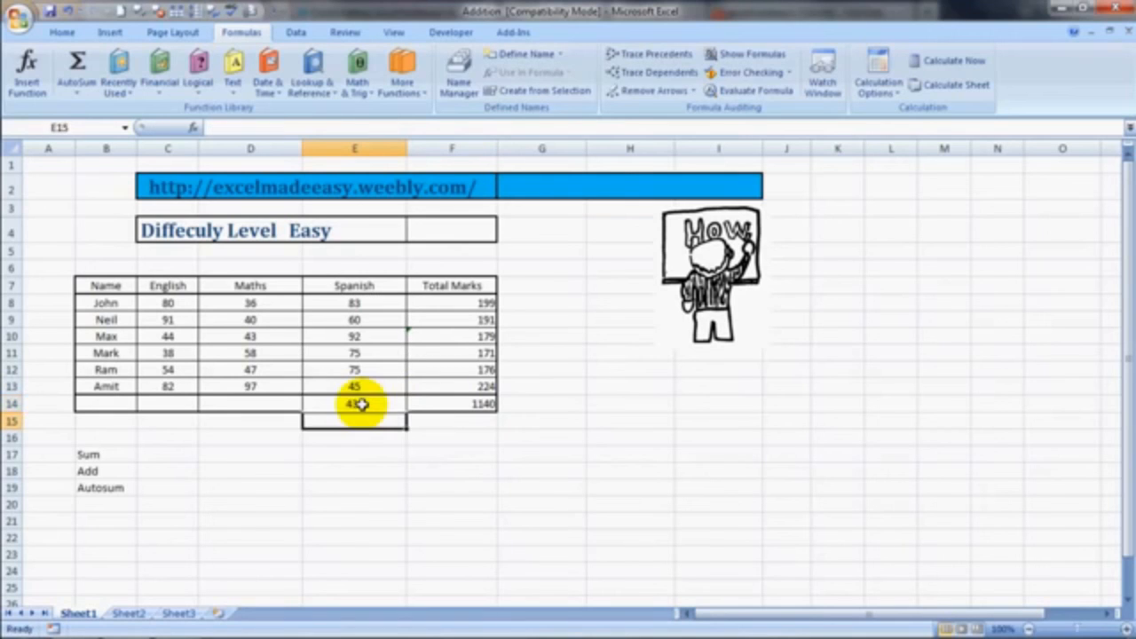
# AutoSum the Maths column in D14 and the English column in C14 over rows 8 to 13.
pyautogui.click(279, 403)
pyautogui.hotkey('alt', '=')
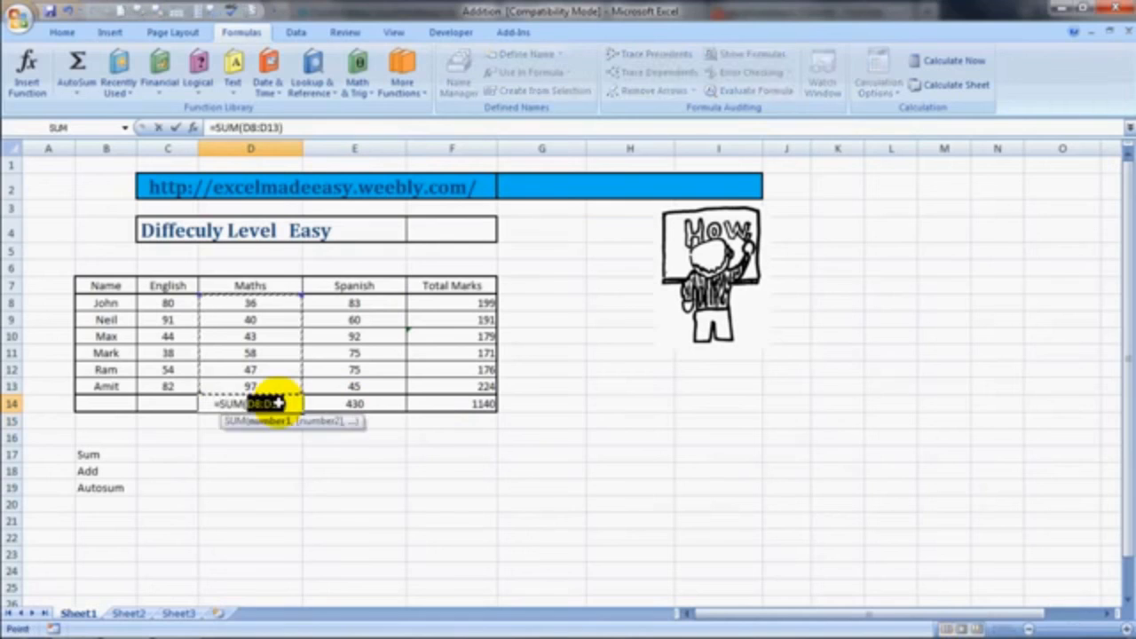
pyautogui.press('Return')
pyautogui.press('Left')
pyautogui.press('Up')
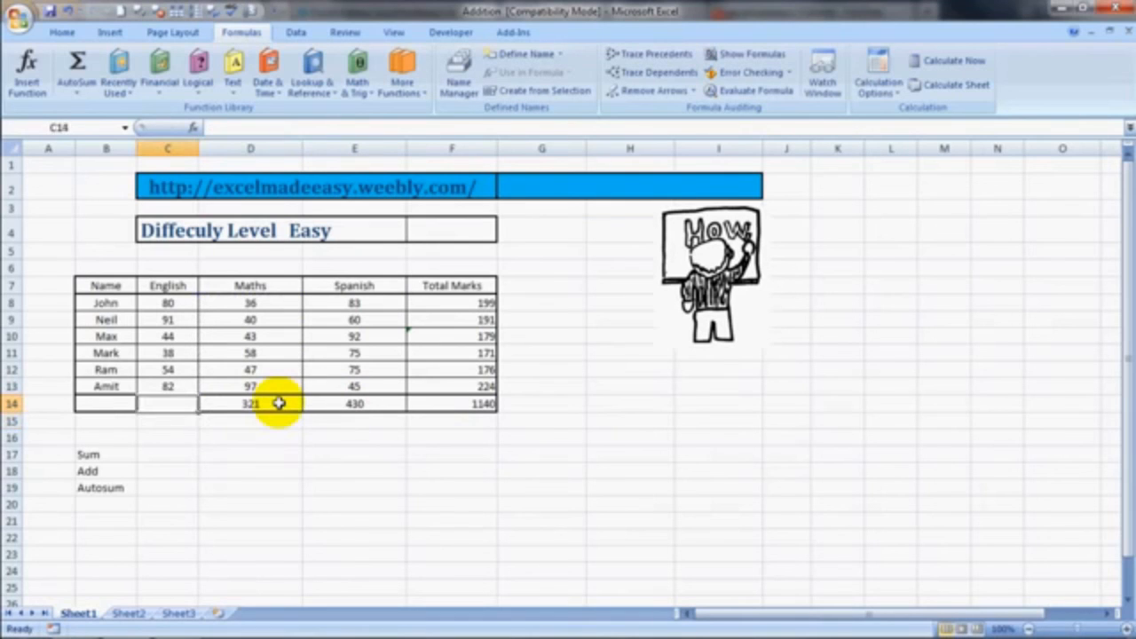
pyautogui.hotkey('alt', '=')
pyautogui.press('Return')
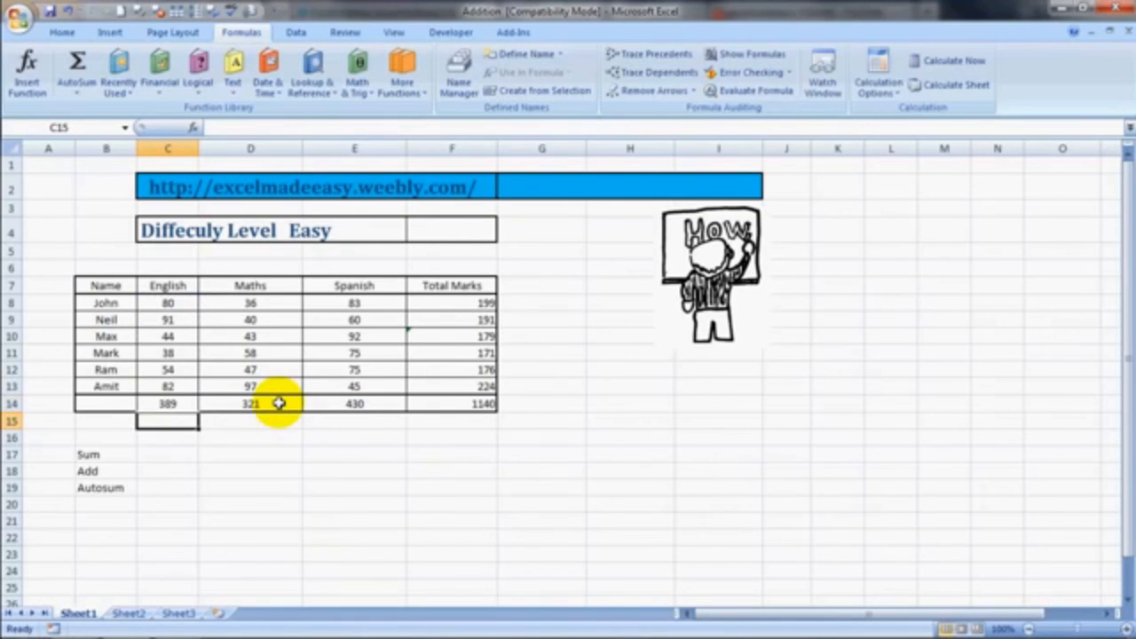